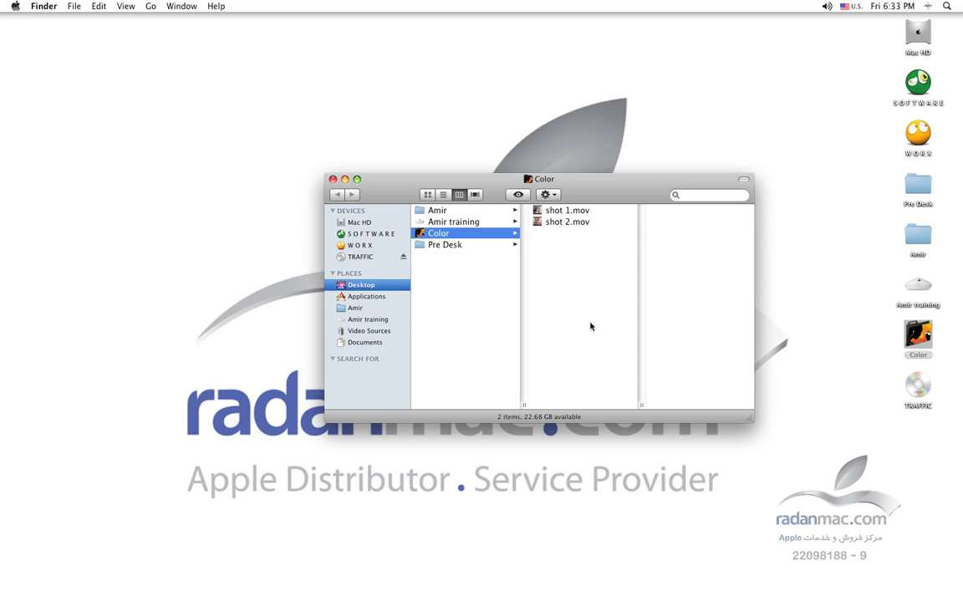
# Create a folder named Project inside the Color folder on the Desktop
pyautogui.write('Projec')
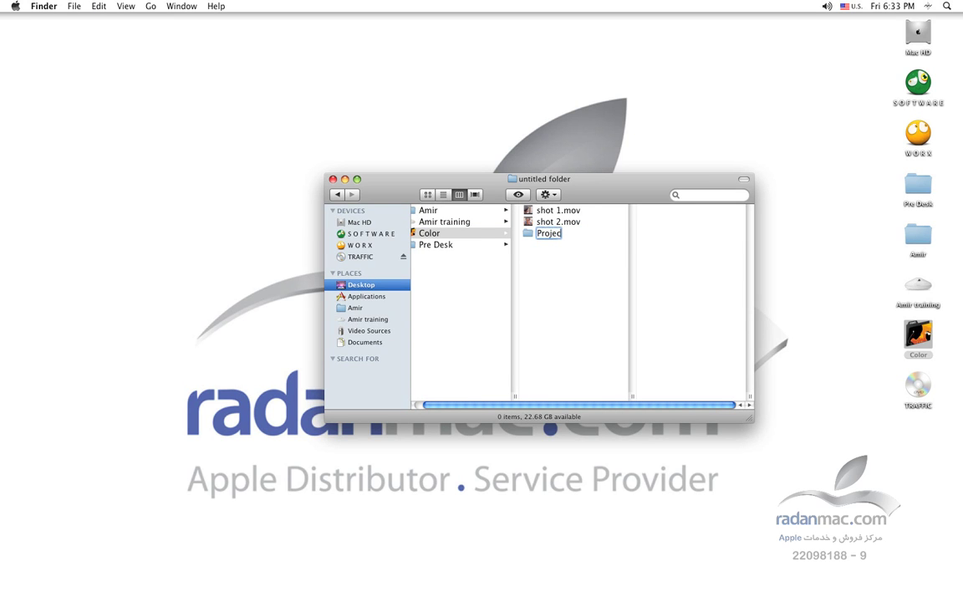
pyautogui.write('t')
pyautogui.press('Return')
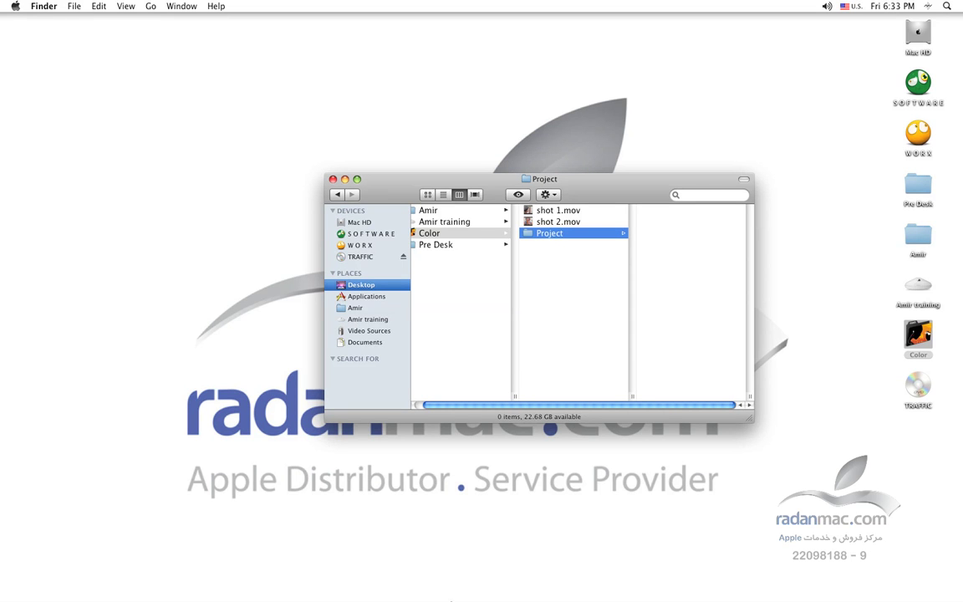
# Add a second folder named Media inside the Color folder
pyautogui.click(569, 355)
pyautogui.press('super+shift+n')
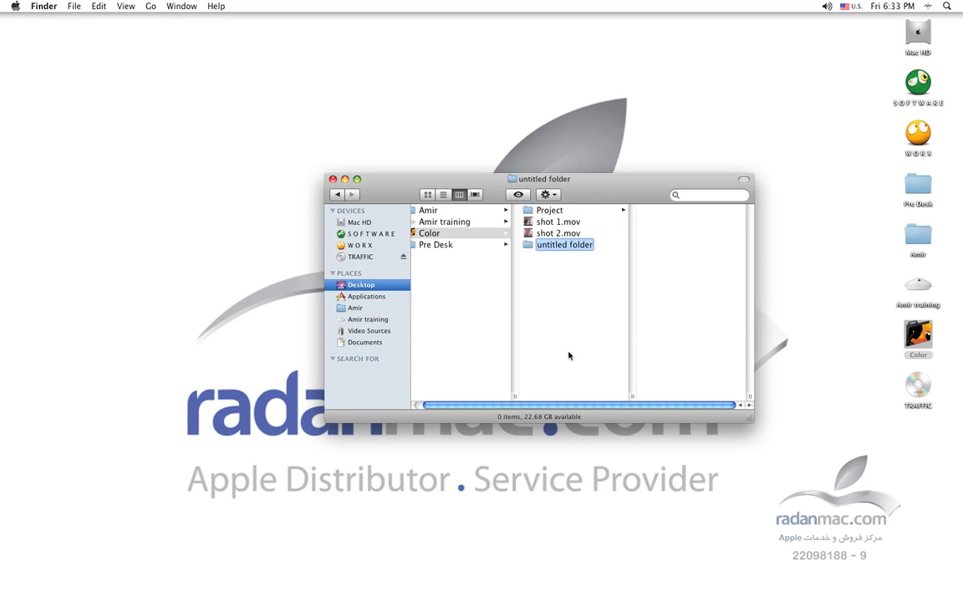
pyautogui.write('Media')
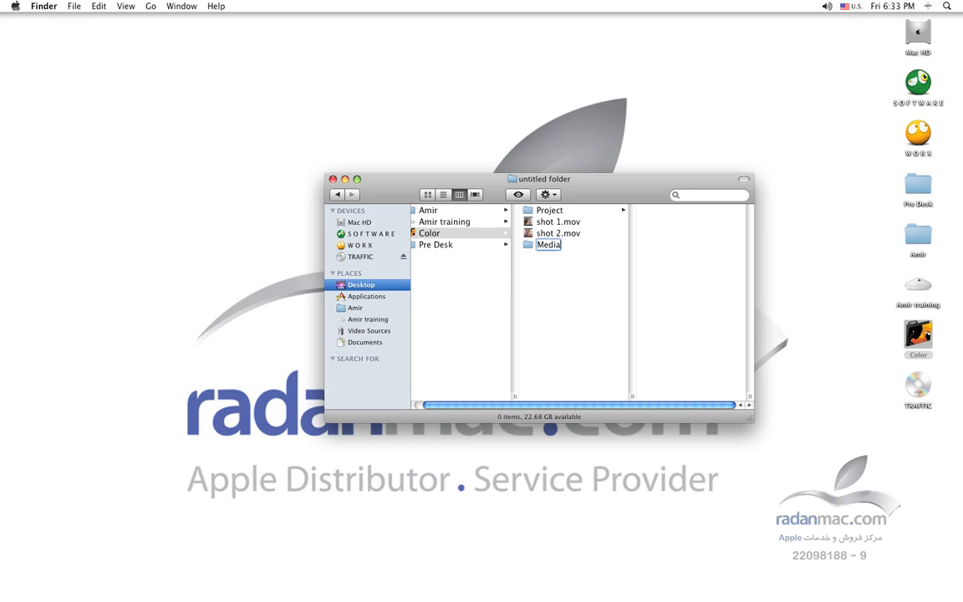
pyautogui.press('Return')
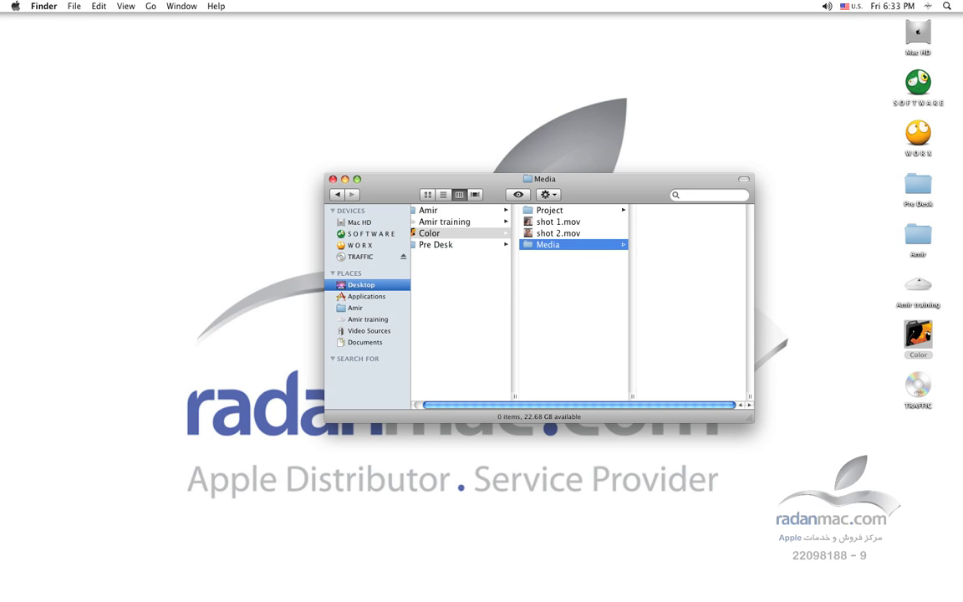
# Move shot 1.mov and shot 2.mov from the Color folder into its Media folder
pyautogui.click(581, 314)
pyautogui.press('Up')
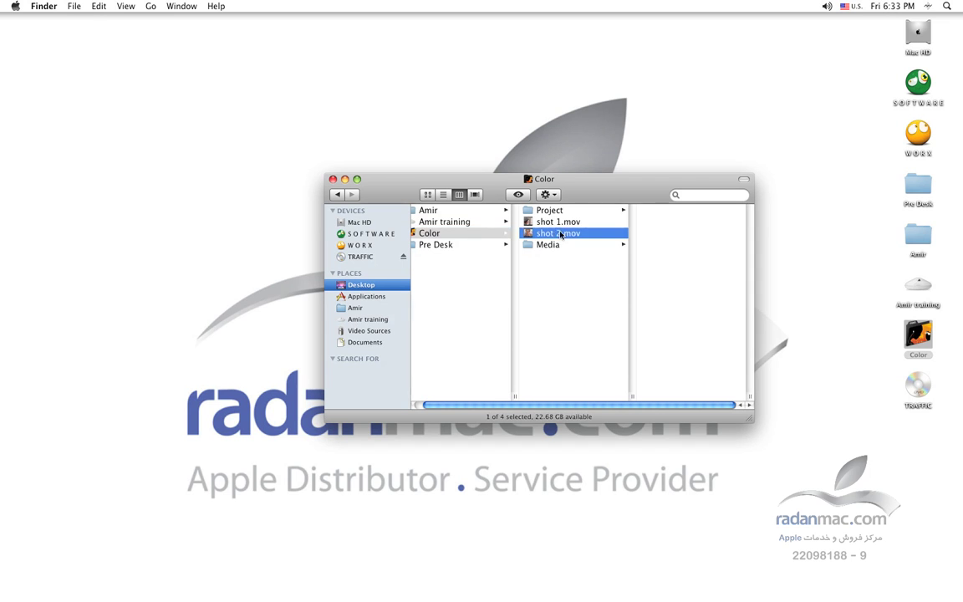
pyautogui.press('Up')
pyautogui.click(570, 259)
pyautogui.moveTo(610, 183); pyautogui.dragTo(639, 132)
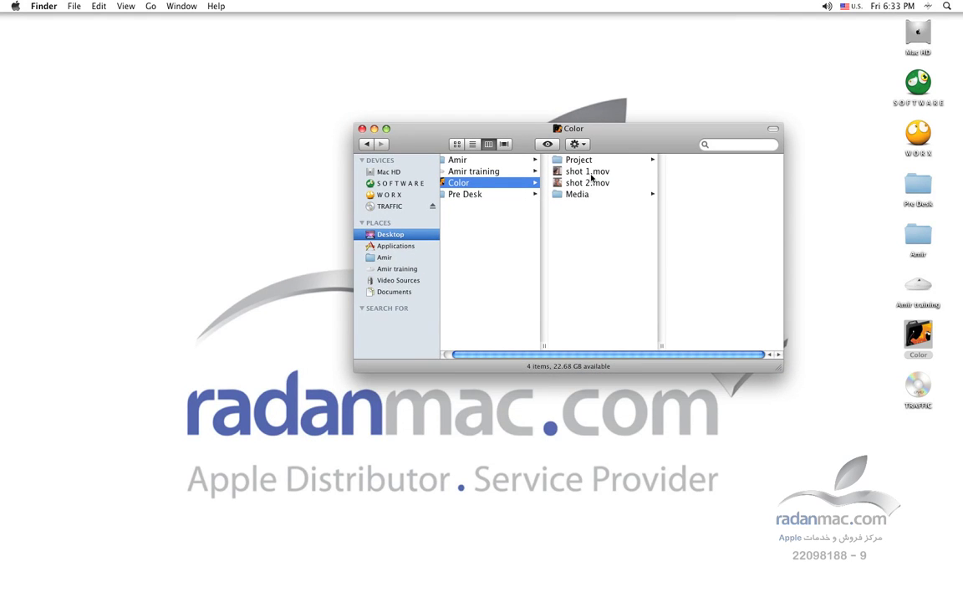
pyautogui.click(585, 171)
pyautogui.keyDown('shift'); pyautogui.click(575, 183); pyautogui.keyUp('shift')
pyautogui.press('super+BackSpace')
# Create a third folder named Render alongside Media and Project in the Color folder
pyautogui.moveTo(560, 139); pyautogui.dragTo(485, 136)
pyautogui.press('super+shift+n')
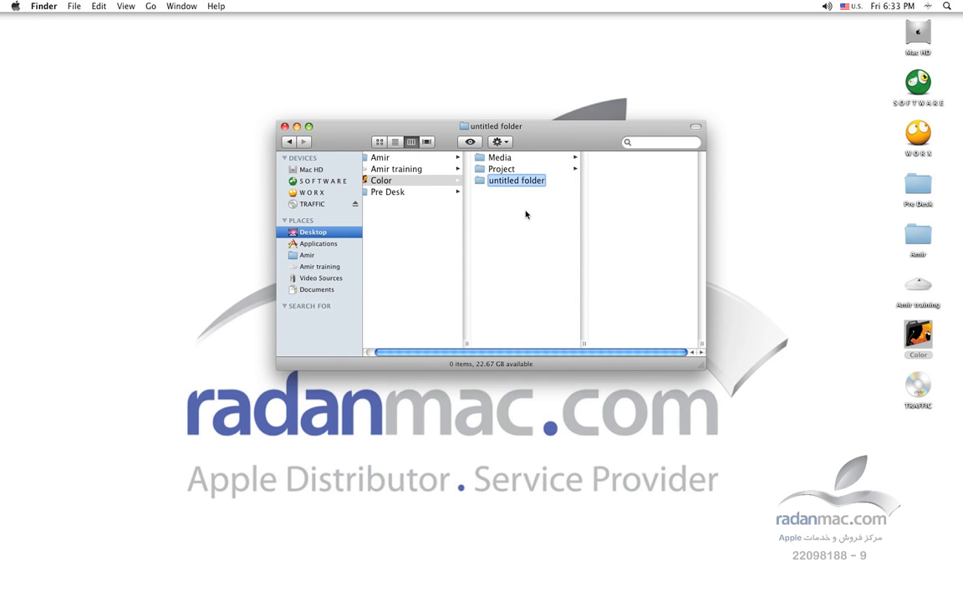
pyautogui.write('Render')
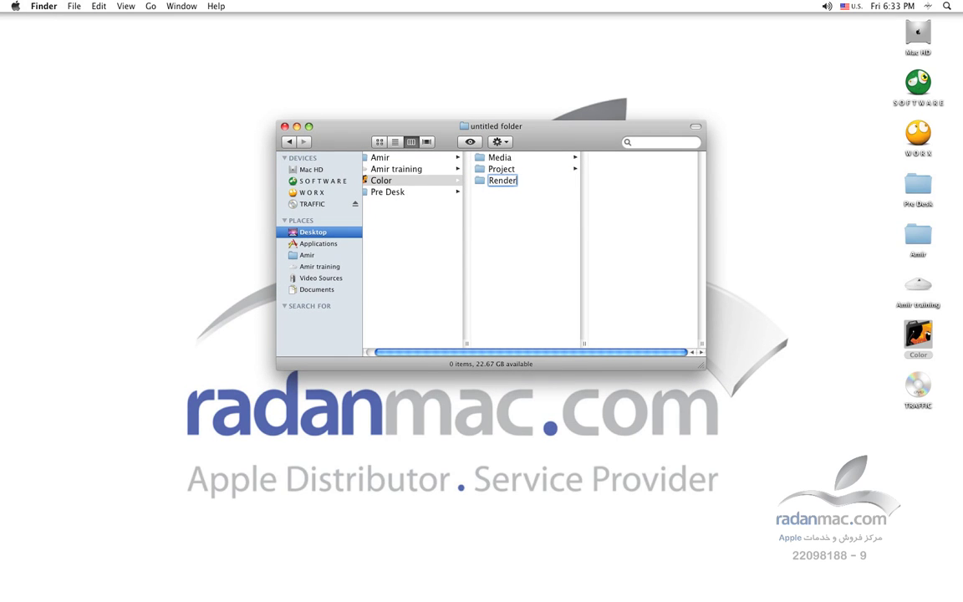
pyautogui.click(555, 213)
pyautogui.click(516, 180)
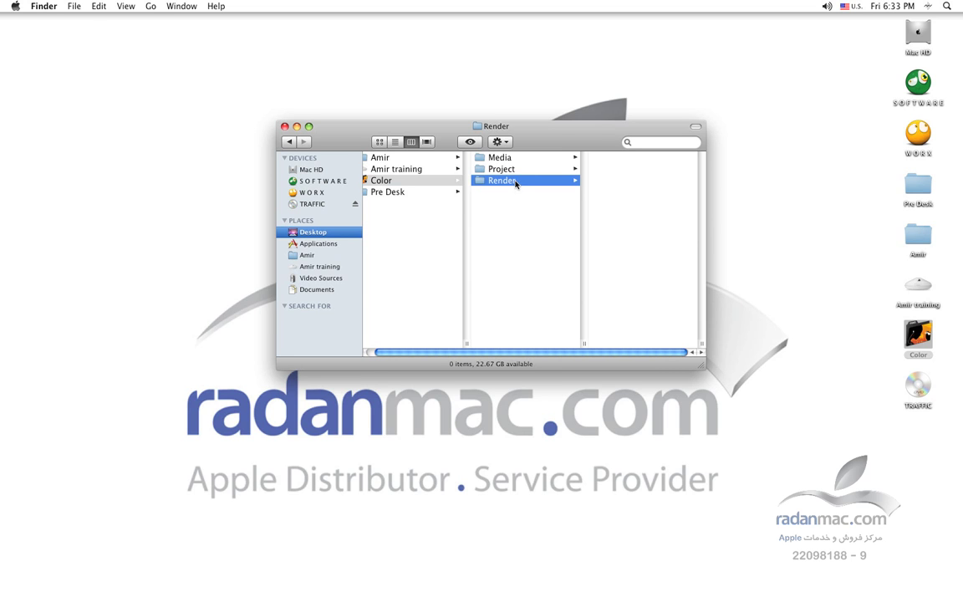
# Go back to the Color folder level, then shrink and reposition its window to clear space on the desktop
pyautogui.moveTo(561, 145); pyautogui.dragTo(530, 144)
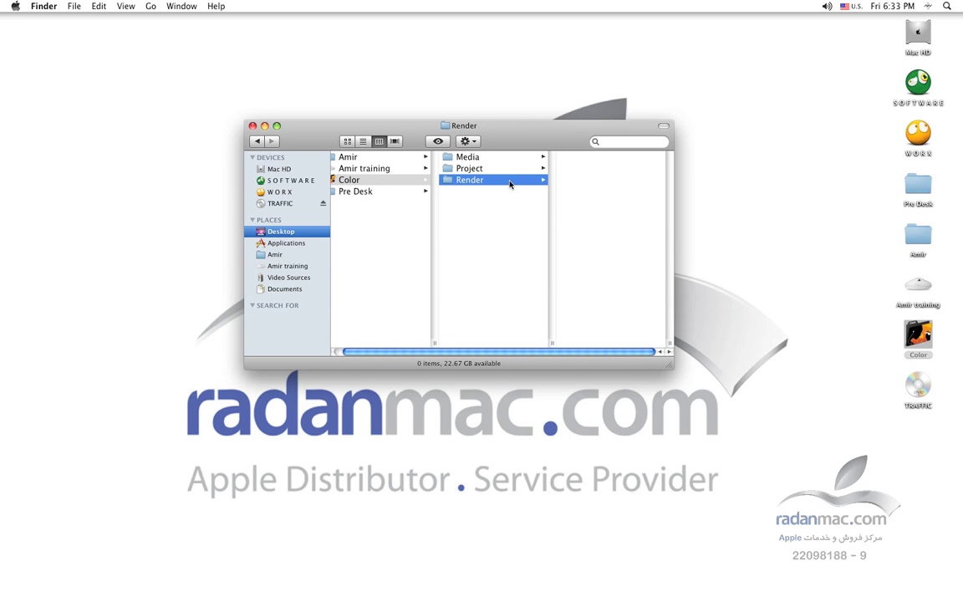
pyautogui.moveTo(513, 142); pyautogui.dragTo(575, 189)
pyautogui.click(628, 366)
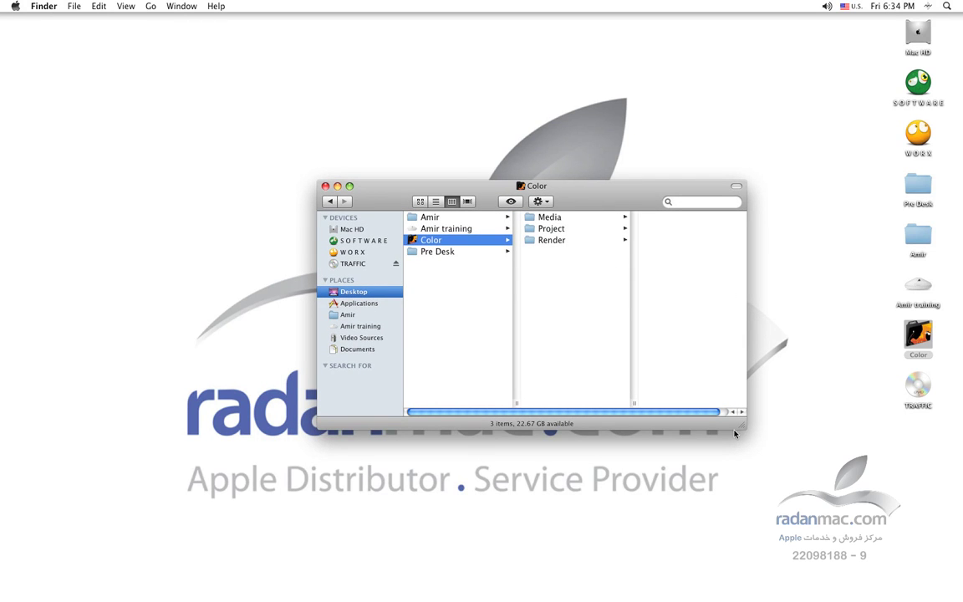
pyautogui.moveTo(739, 429); pyautogui.dragTo(670, 329)
pyautogui.moveTo(604, 215); pyautogui.dragTo(764, 438)
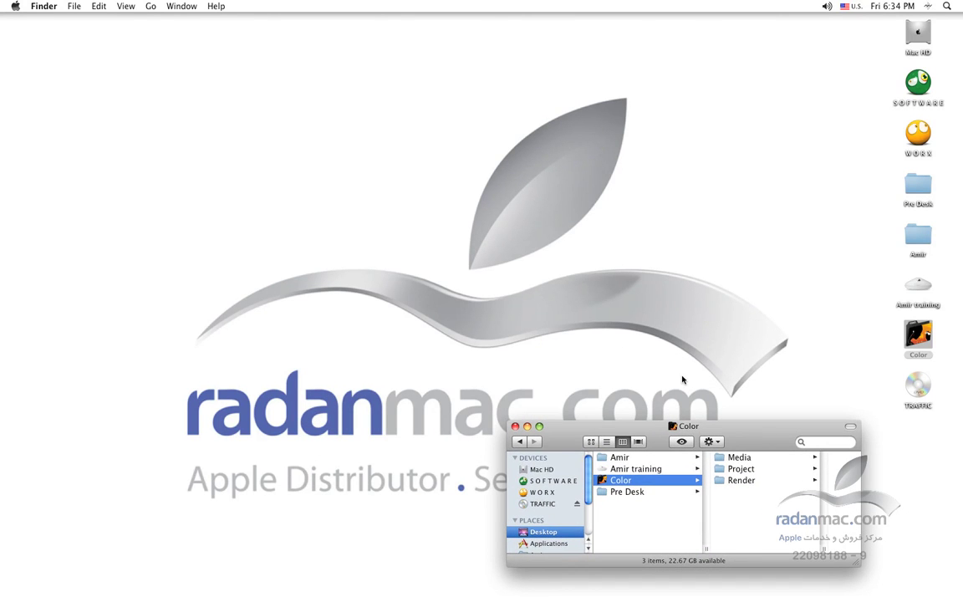
# Open a second Finder window and browse to the Color Documents folder inside the home folder's Documents
pyautogui.click(616, 343)
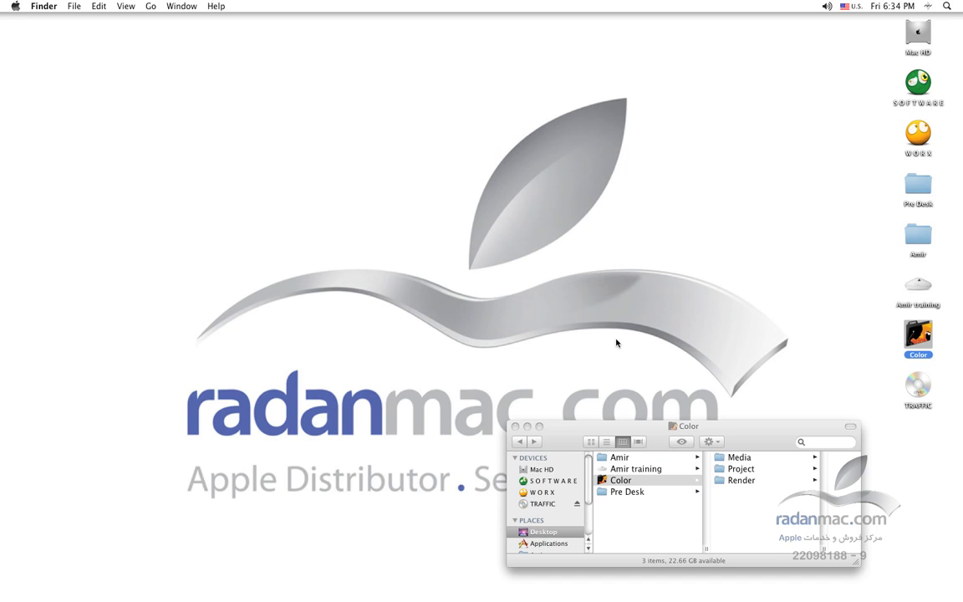
pyautogui.press('super+n')
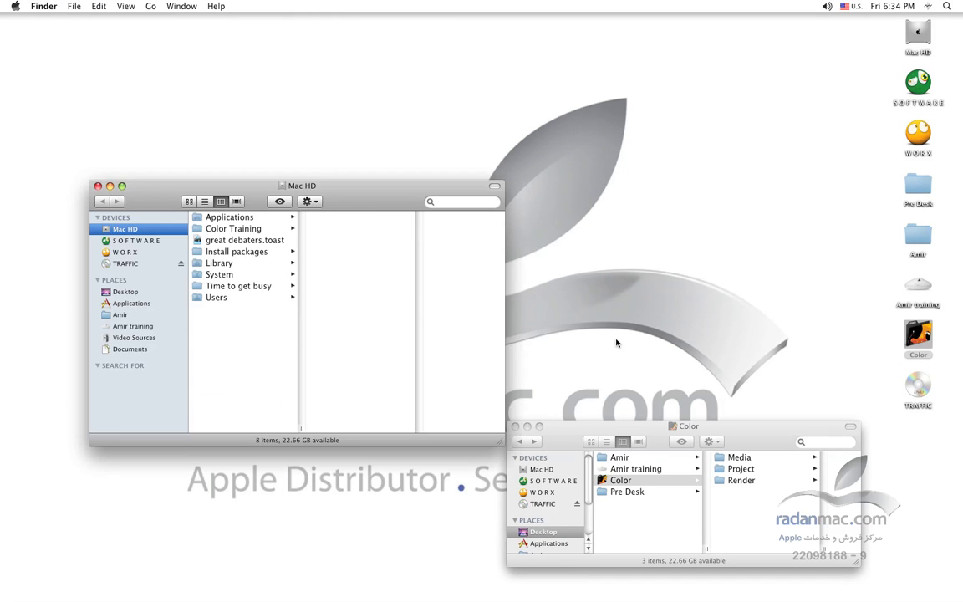
pyautogui.press('super+shift+h')
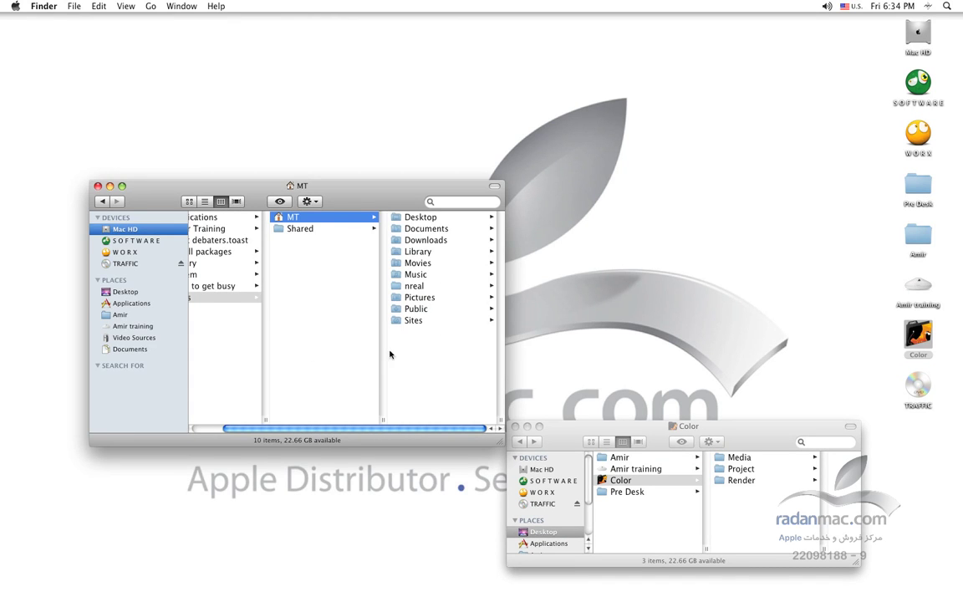
pyautogui.hscroll(-2, 276, 331)
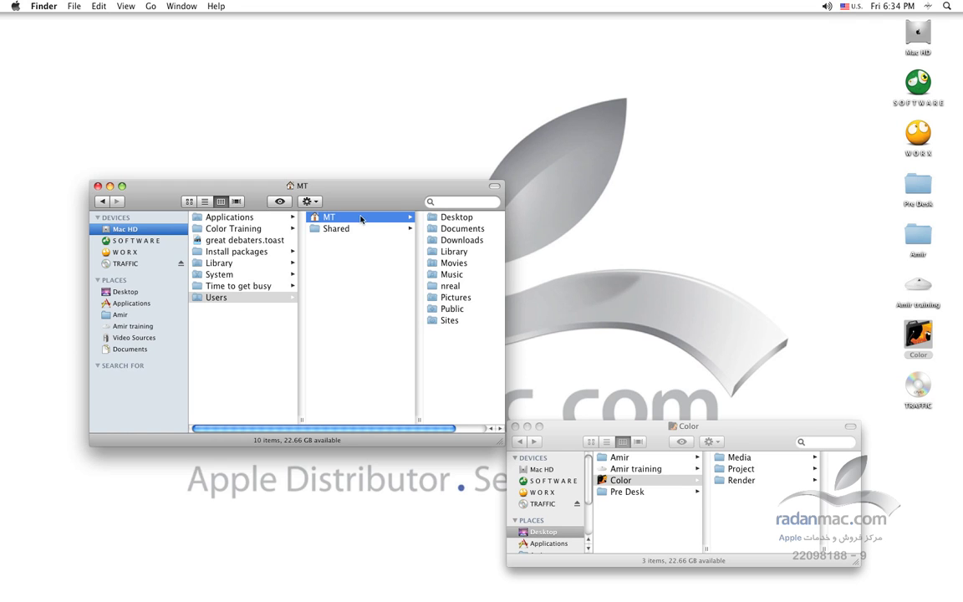
pyautogui.moveTo(367, 188); pyautogui.dragTo(334, 155)
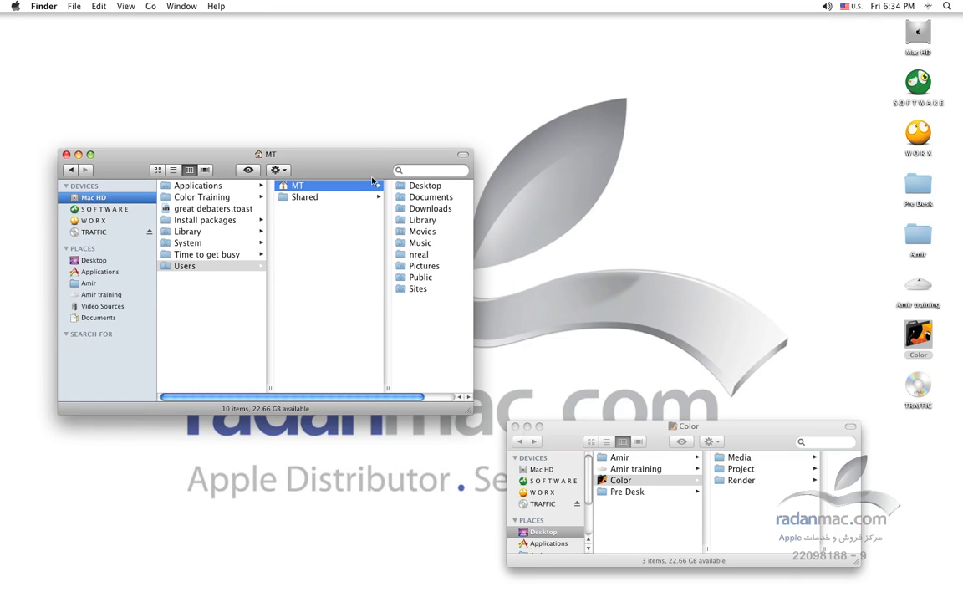
pyautogui.click(425, 197)
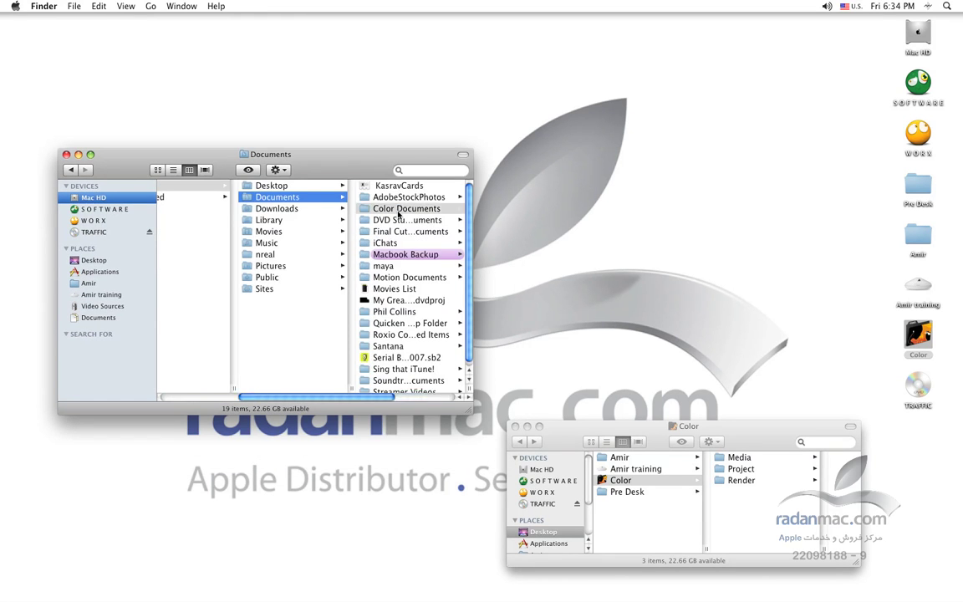
pyautogui.click(399, 211)
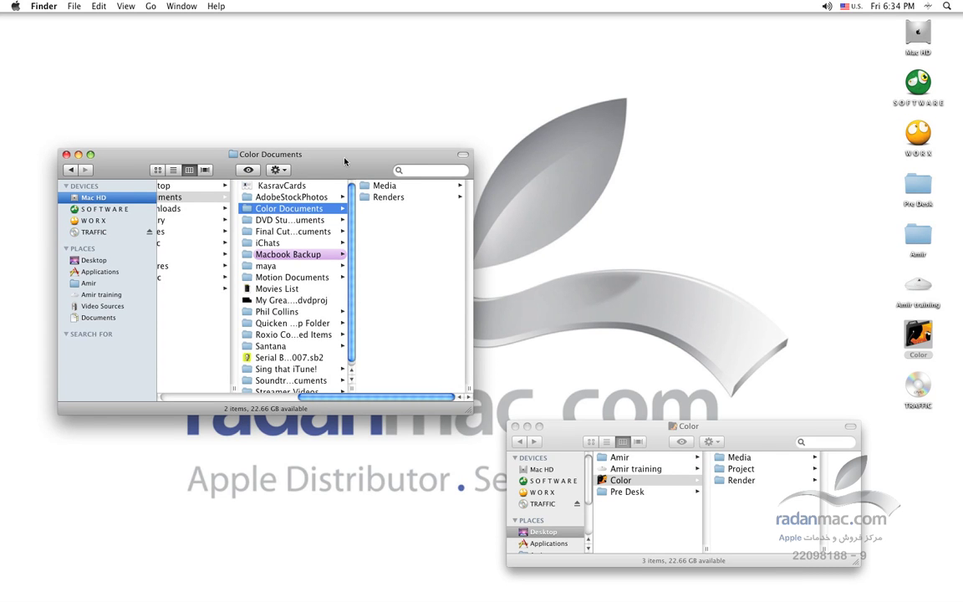
# Examine the Media and Renders subfolders of Color Documents and compare them with the folders inside Color
pyautogui.moveTo(346, 173); pyautogui.dragTo(409, 171)
pyautogui.click(439, 183)
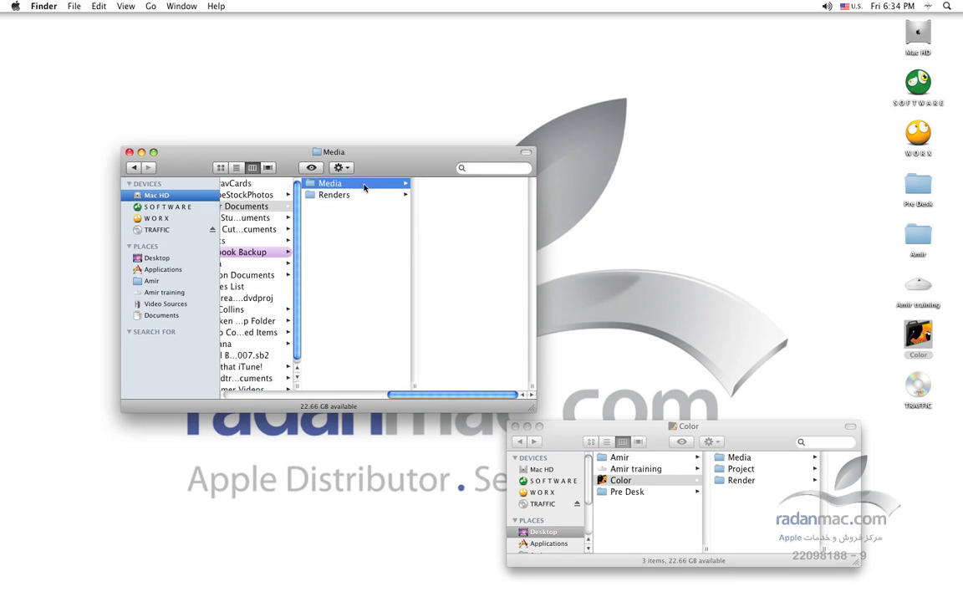
pyautogui.click(311, 194)
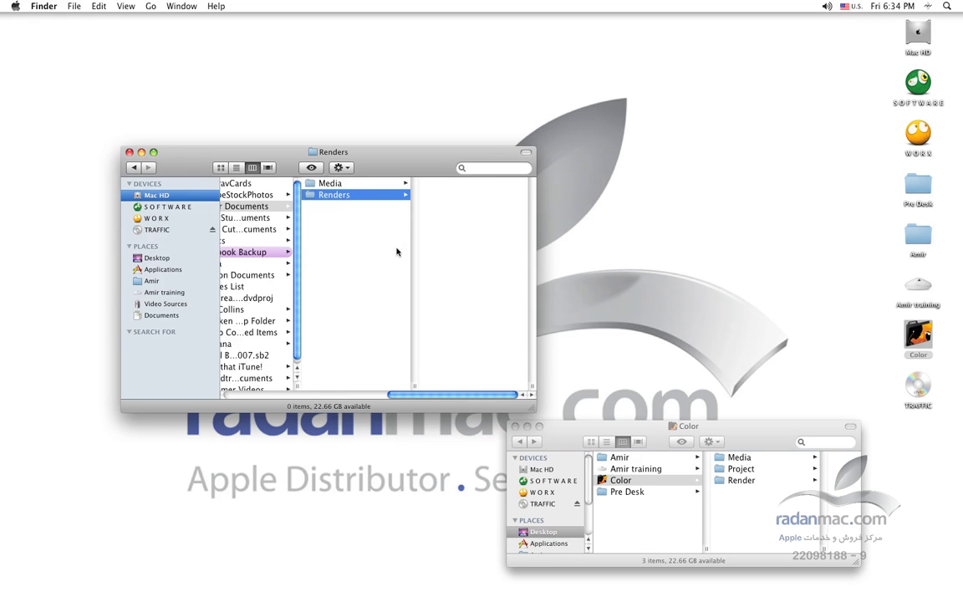
pyautogui.hscroll(-3, 396, 251)
pyautogui.moveTo(754, 446); pyautogui.dragTo(751, 415)
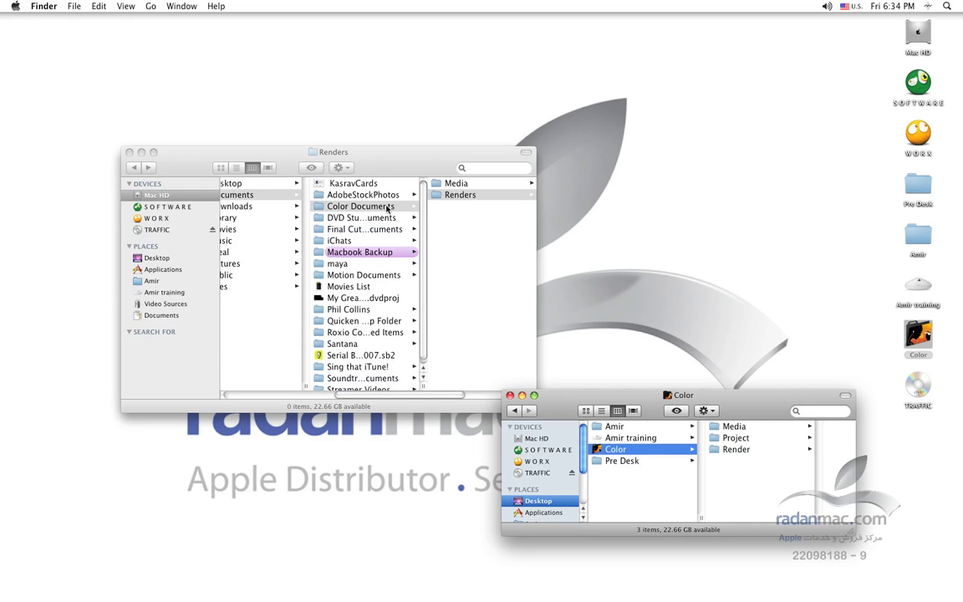
pyautogui.moveTo(360, 149); pyautogui.dragTo(345, 154)
pyautogui.hscroll(3, 419, 259)
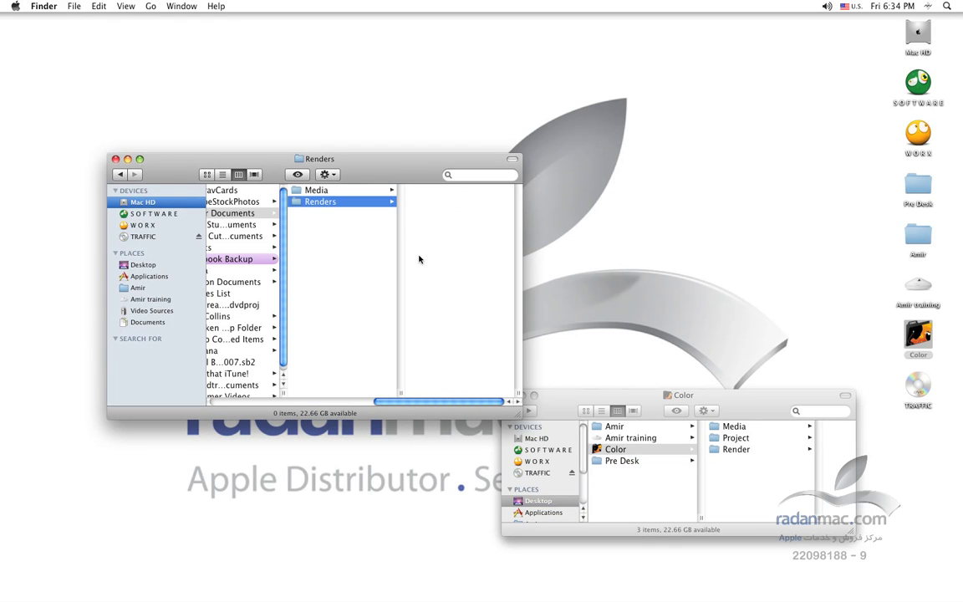
# Close the Color Documents window, show the Media folder's contents in the Color window and enlarge that window
pyautogui.press('super+w')
pyautogui.moveTo(753, 404); pyautogui.dragTo(473, 209)
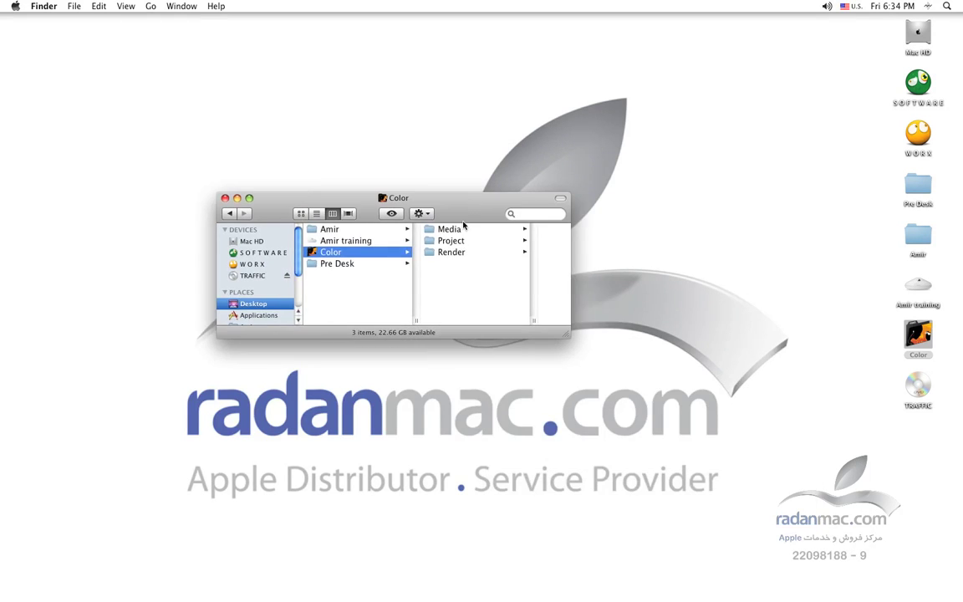
pyautogui.click(471, 231)
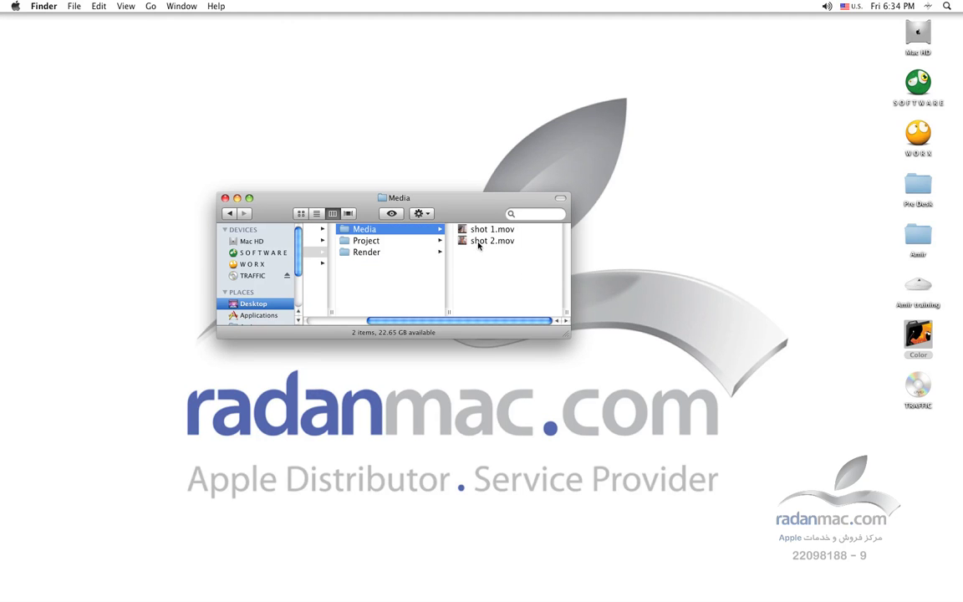
pyautogui.moveTo(422, 201); pyautogui.dragTo(419, 156)
pyautogui.moveTo(568, 294); pyautogui.dragTo(654, 363)
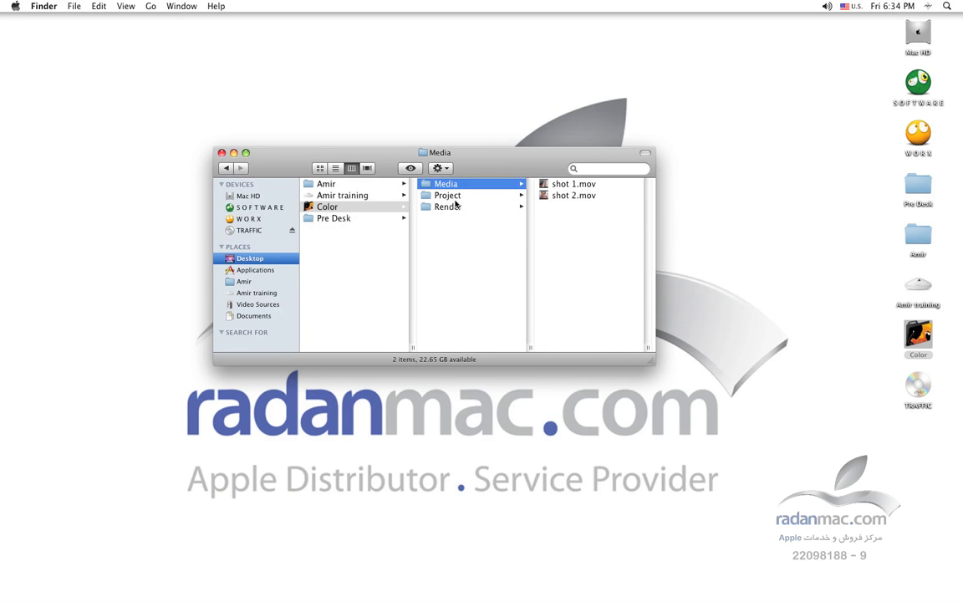
# Reposition the folder window, check the contents of the Render folder and return to the Color folder
pyautogui.moveTo(488, 165); pyautogui.dragTo(685, 355)
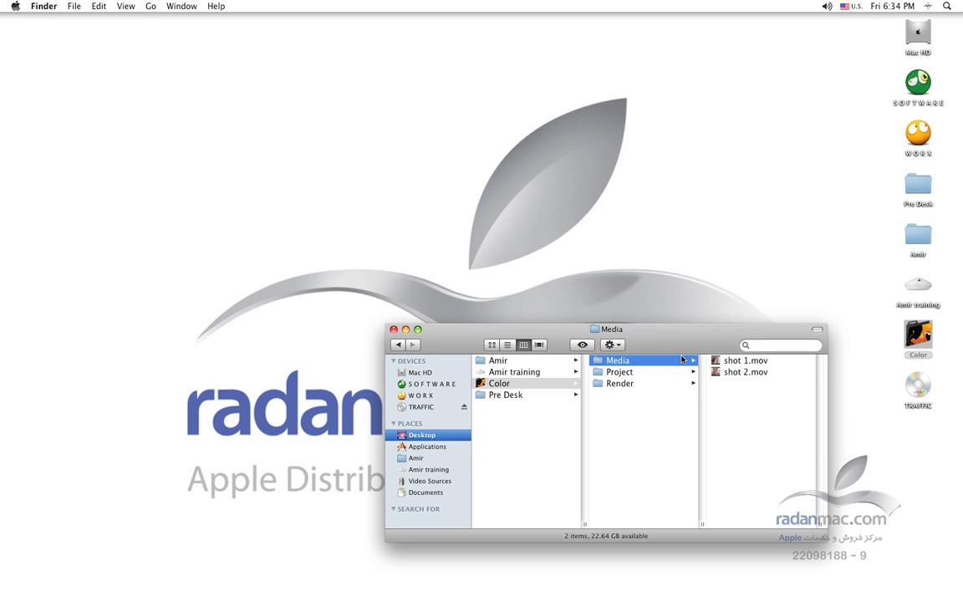
pyautogui.moveTo(673, 350); pyautogui.dragTo(717, 359)
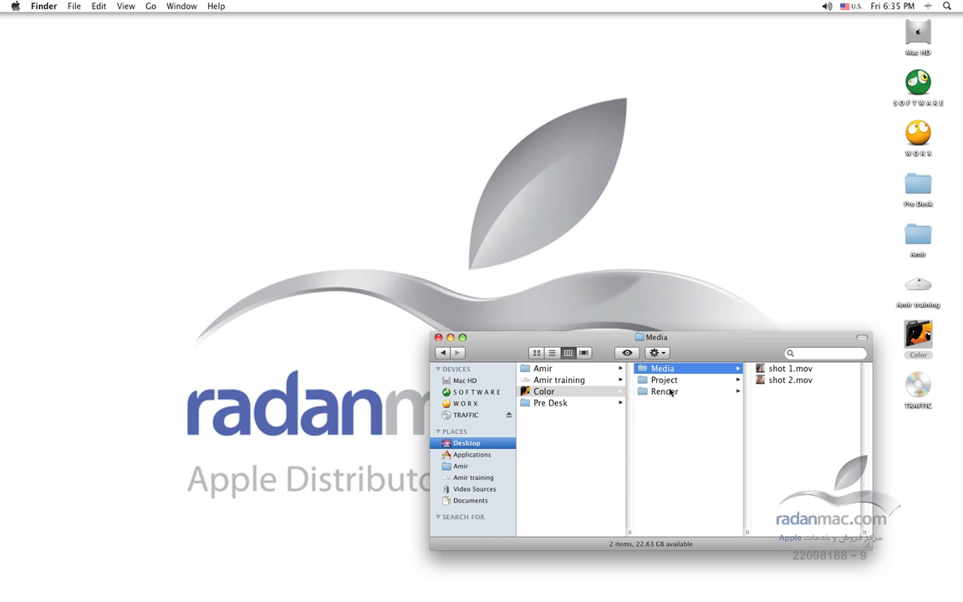
pyautogui.click(671, 393)
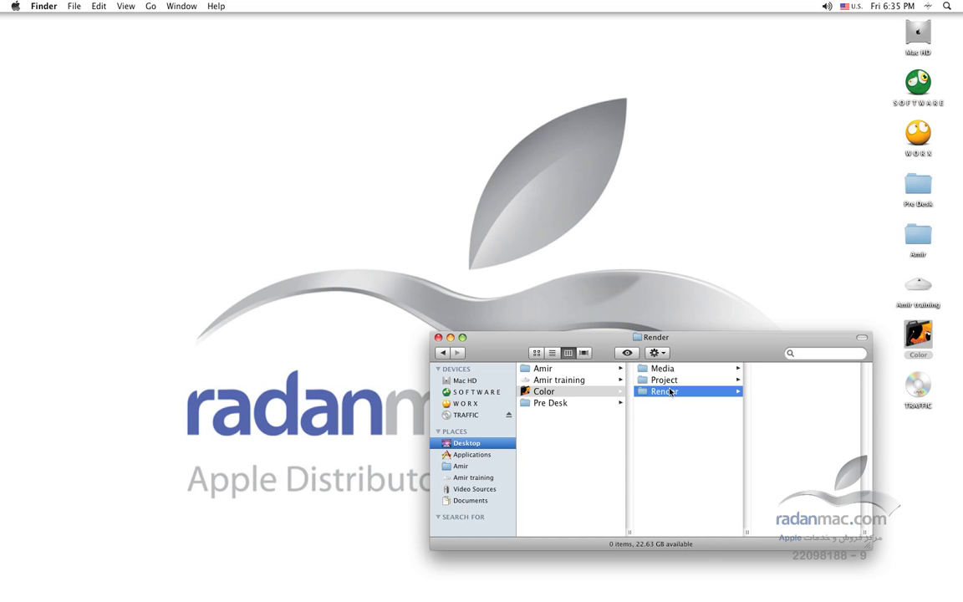
pyautogui.click(555, 395)
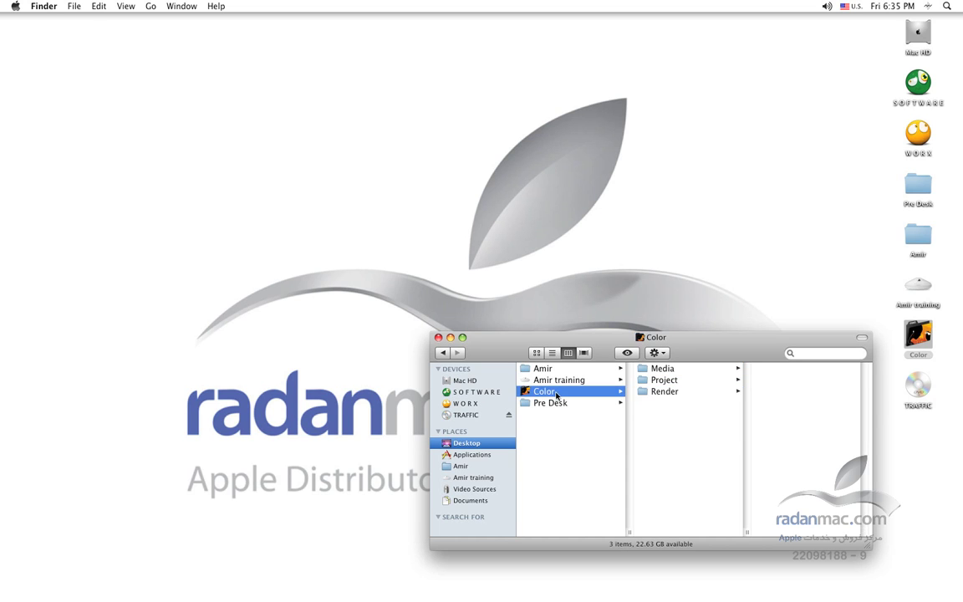
# Switch the keyboard input to Persian and rename the Render folder as خروجی
pyautogui.click(654, 393)
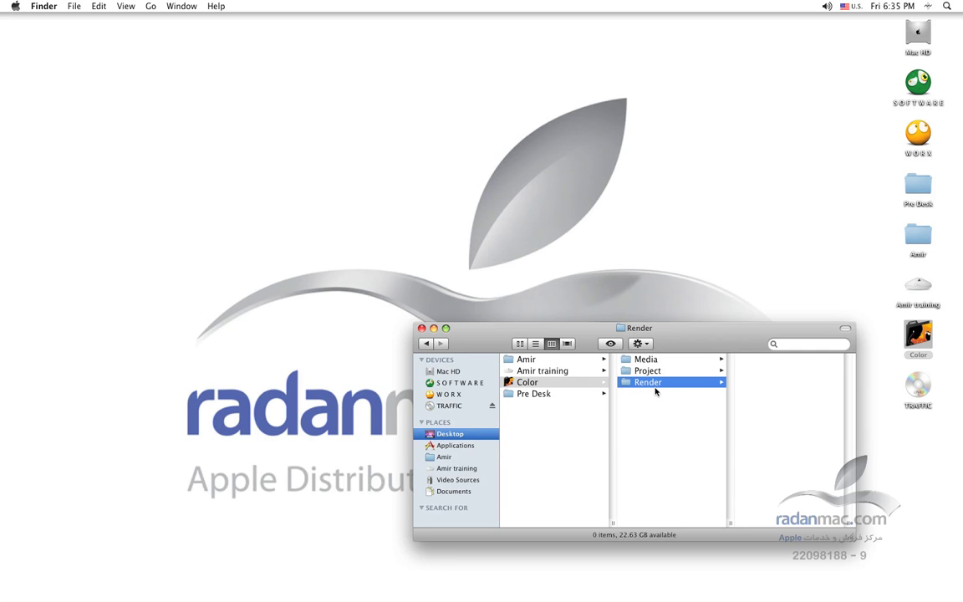
pyautogui.click(655, 382)
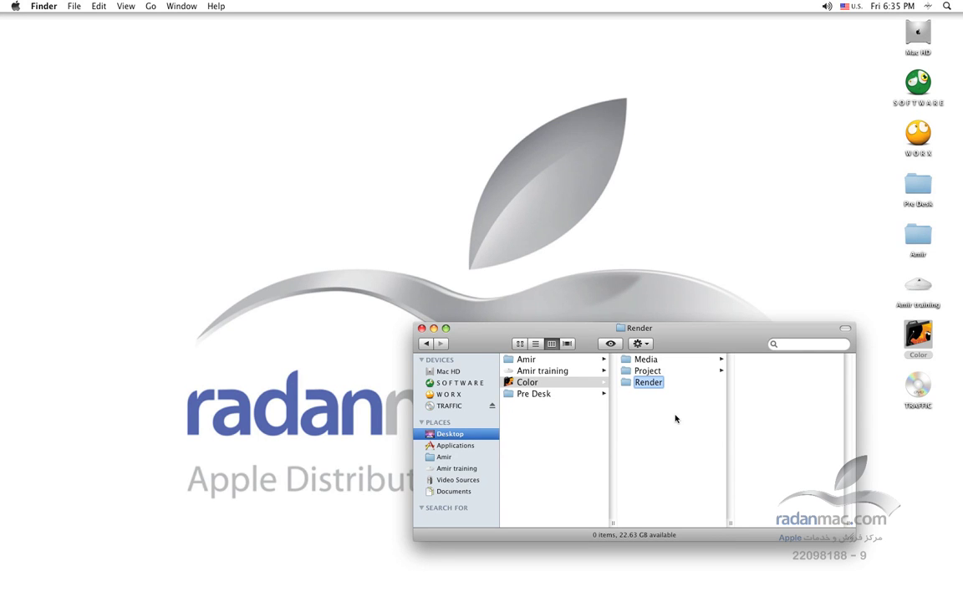
pyautogui.press('alt')
pyautogui.press('super+alt+space')
pyautogui.write('رن')
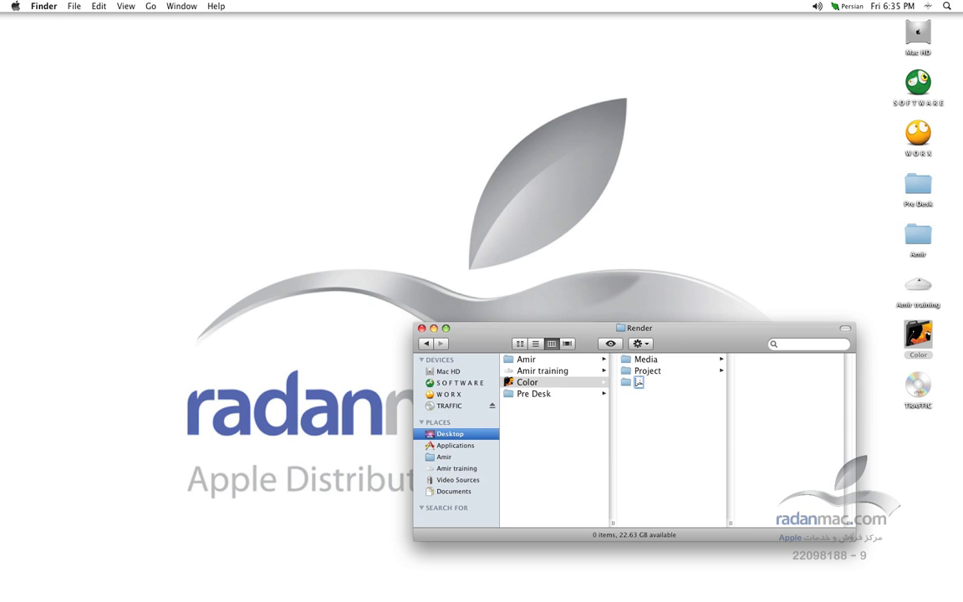
pyautogui.write('جی')
pyautogui.press('Return')
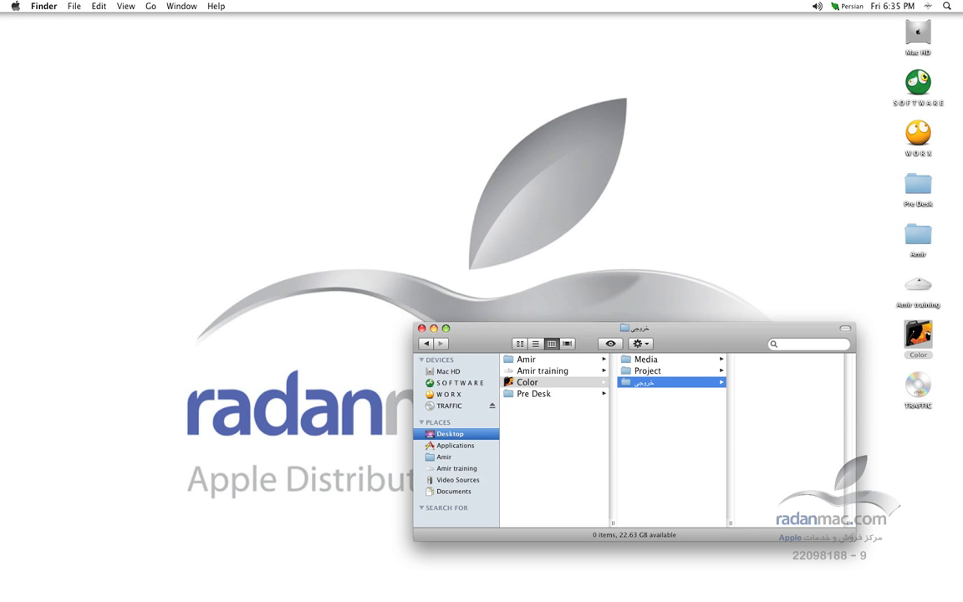
# Reposition the folder window and show the contents of the خروجی folder inside the Desktop Color folder
pyautogui.click(684, 445)
pyautogui.moveTo(685, 338); pyautogui.dragTo(666, 353)
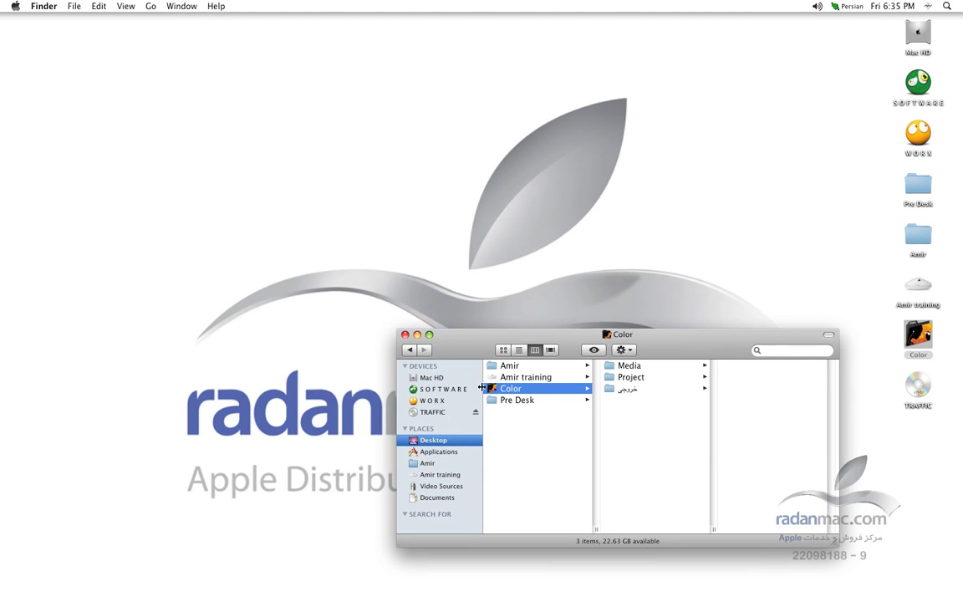
pyautogui.click(646, 391)
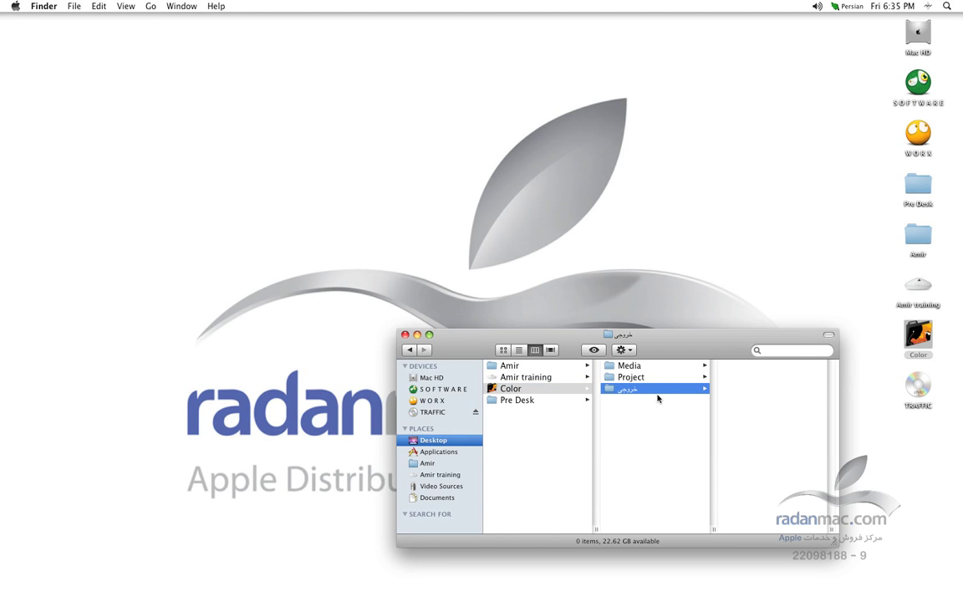
pyautogui.moveTo(426, 335); pyautogui.dragTo(389, 150)
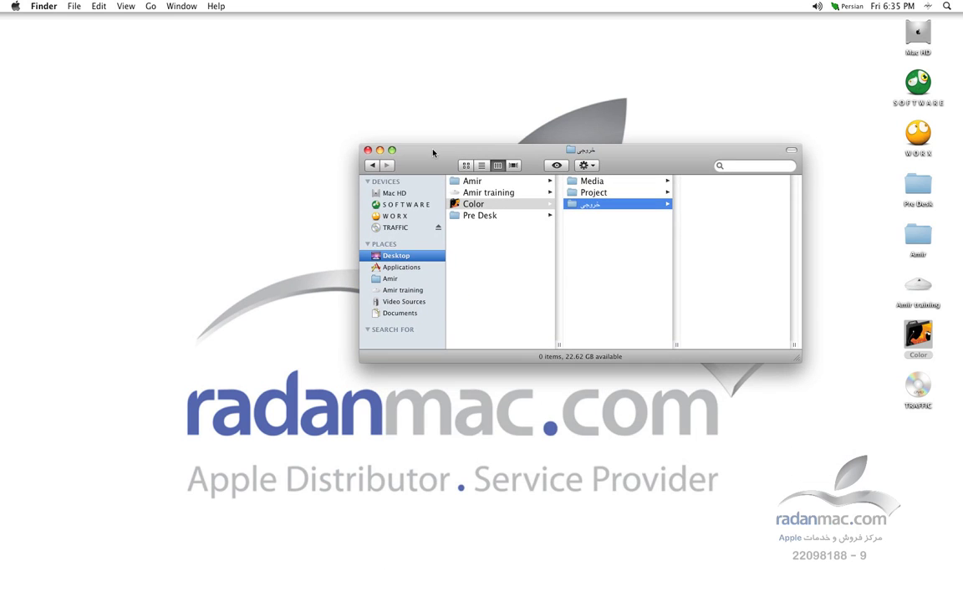
# Check the Renders folder inside Color Documents, reposition the folder window and close it
pyautogui.click(400, 313)
pyautogui.click(498, 203)
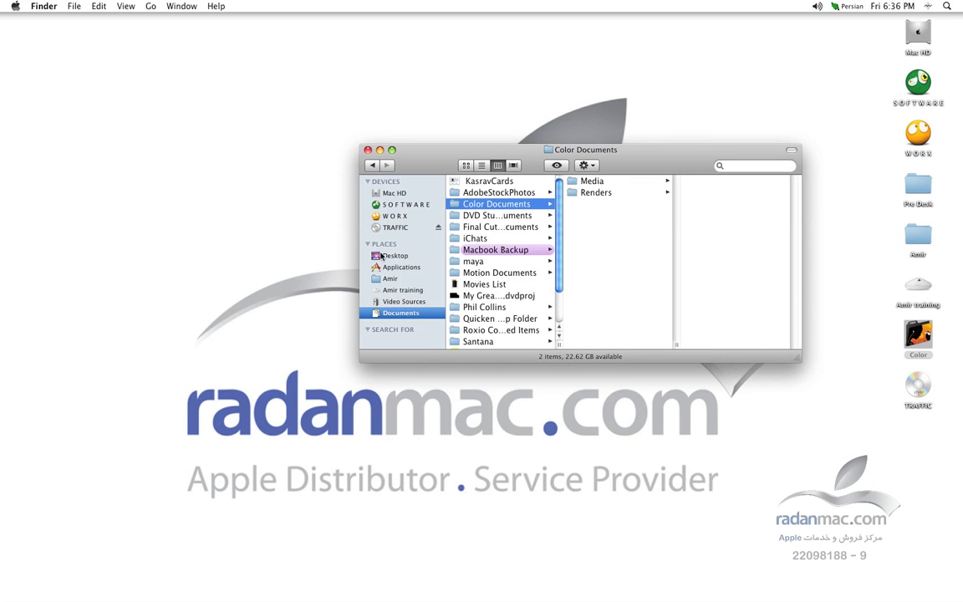
pyautogui.click(589, 193)
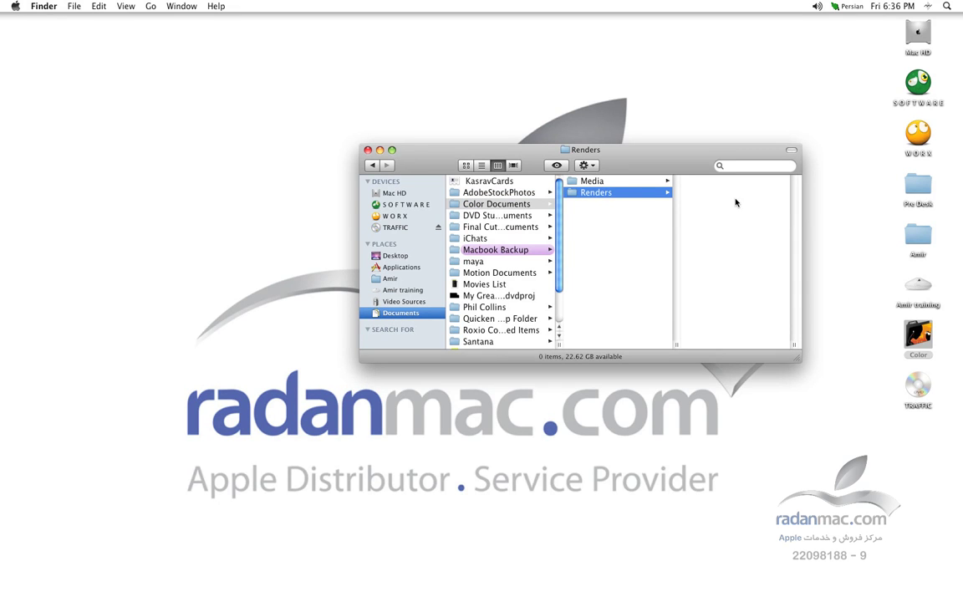
pyautogui.moveTo(647, 165); pyautogui.dragTo(652, 185)
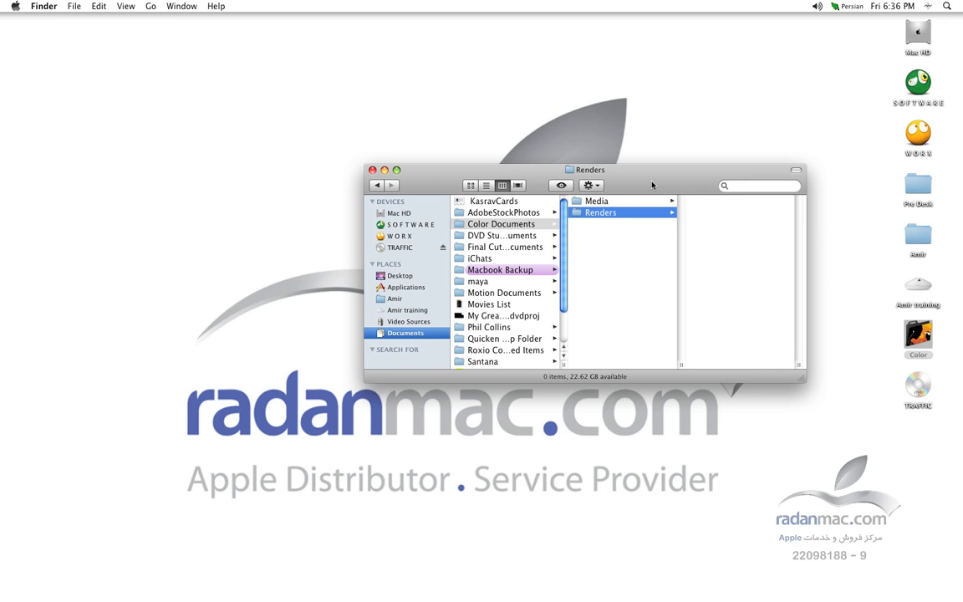
pyautogui.press('super+w')
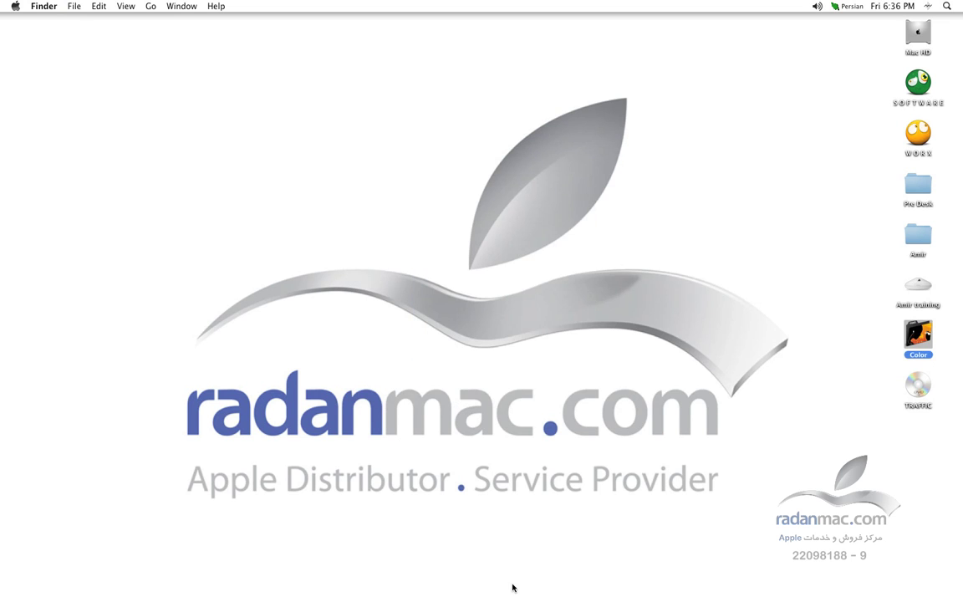
# Launch the Color application, postpone its registration and reposition the Projects dialog
pyautogui.moveTo(459, 599)
pyautogui.click(459, 577)
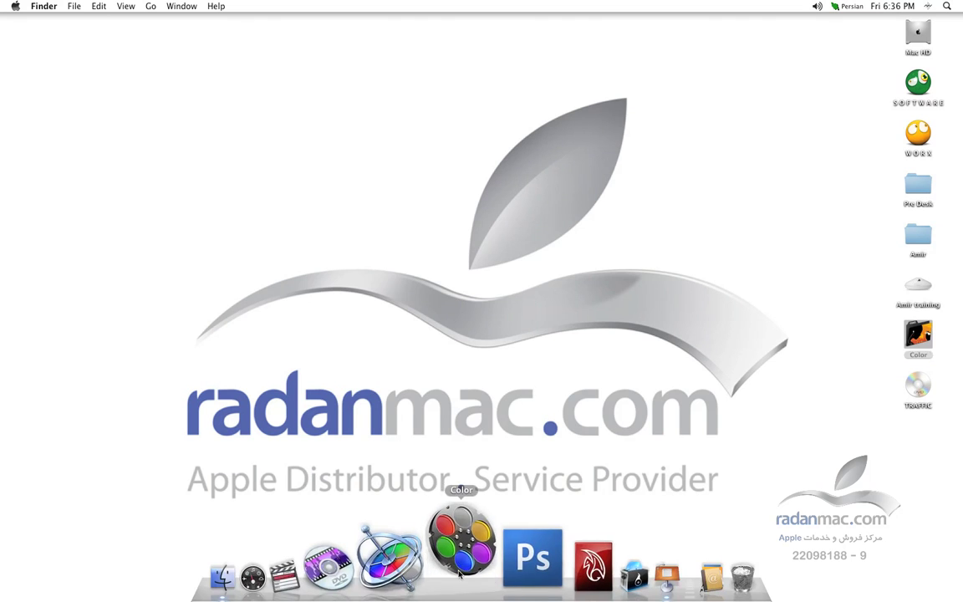
pyautogui.press('super+Tab')
pyautogui.press('super+Tab')
pyautogui.press('Tab')
pyautogui.press('super+Tab')
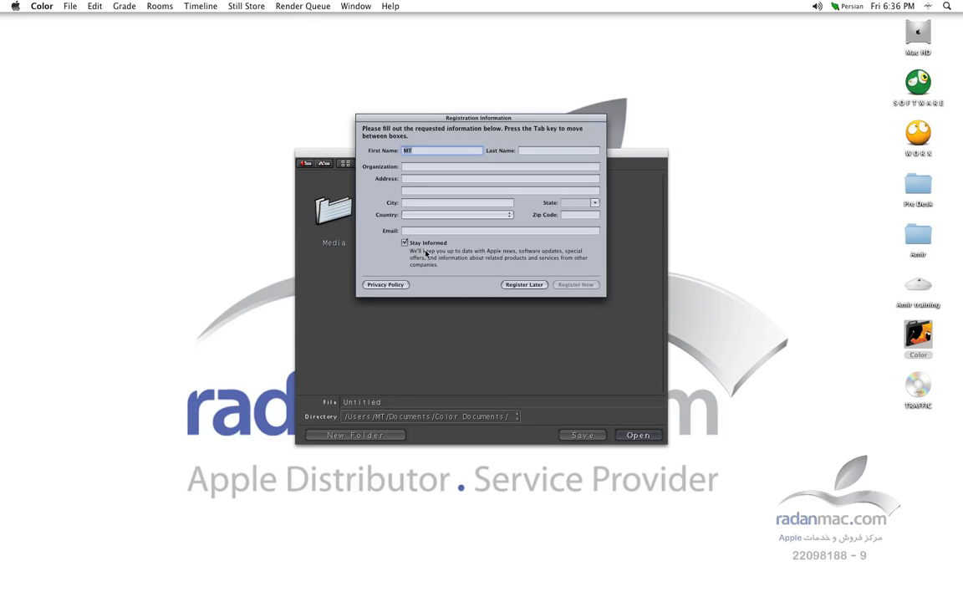
pyautogui.click(525, 285)
pyautogui.moveTo(379, 152); pyautogui.dragTo(390, 120)
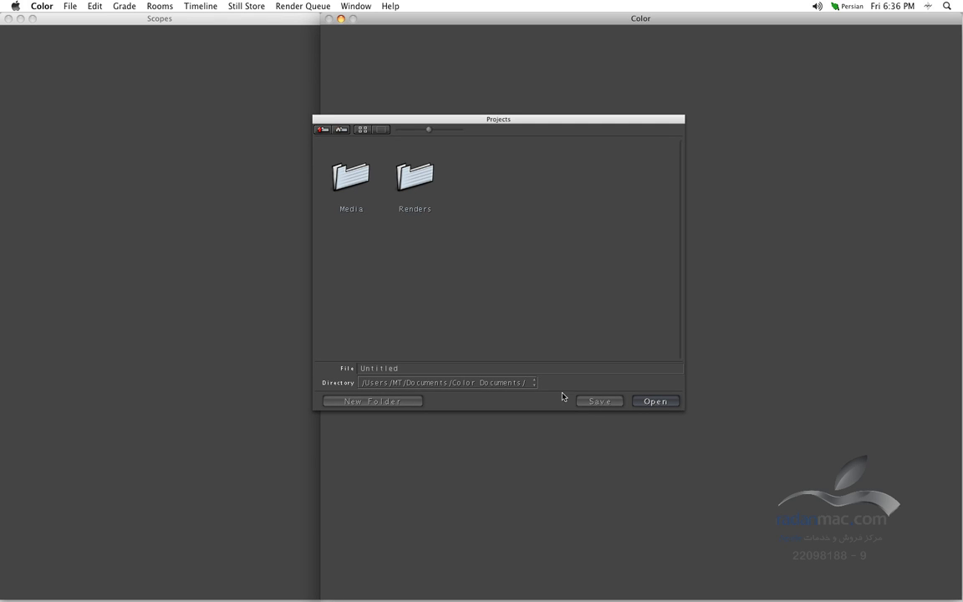
# Browse the Projects dialog from the home folder to the Color folder on the Desktop
pyautogui.click(533, 383)
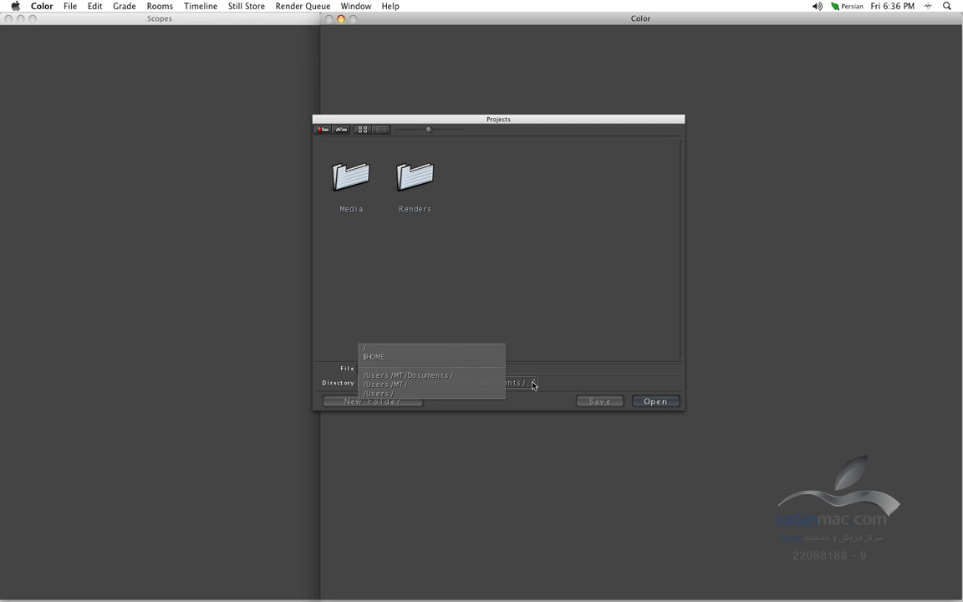
pyautogui.click(476, 363)
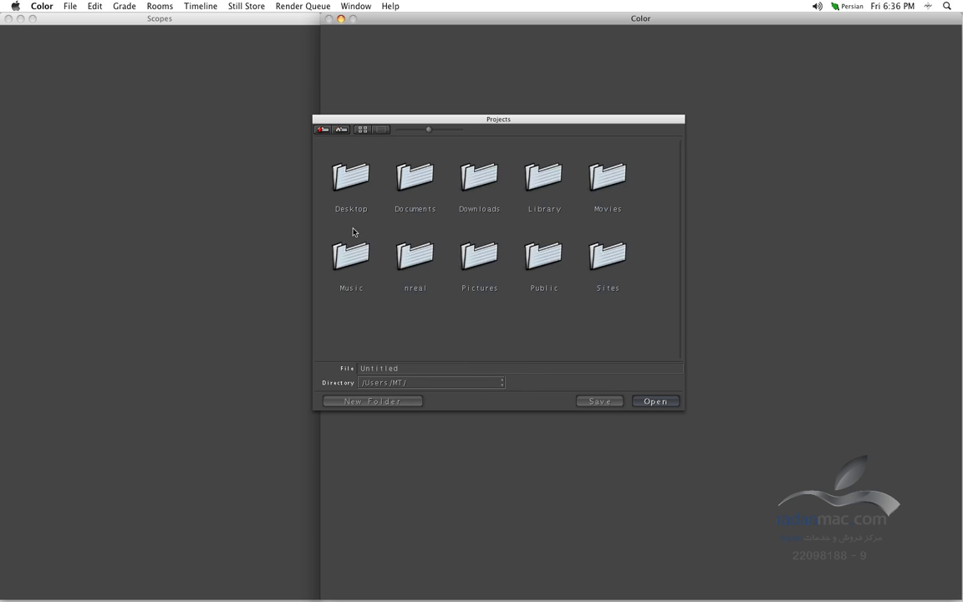
pyautogui.doubleClick(356, 183)
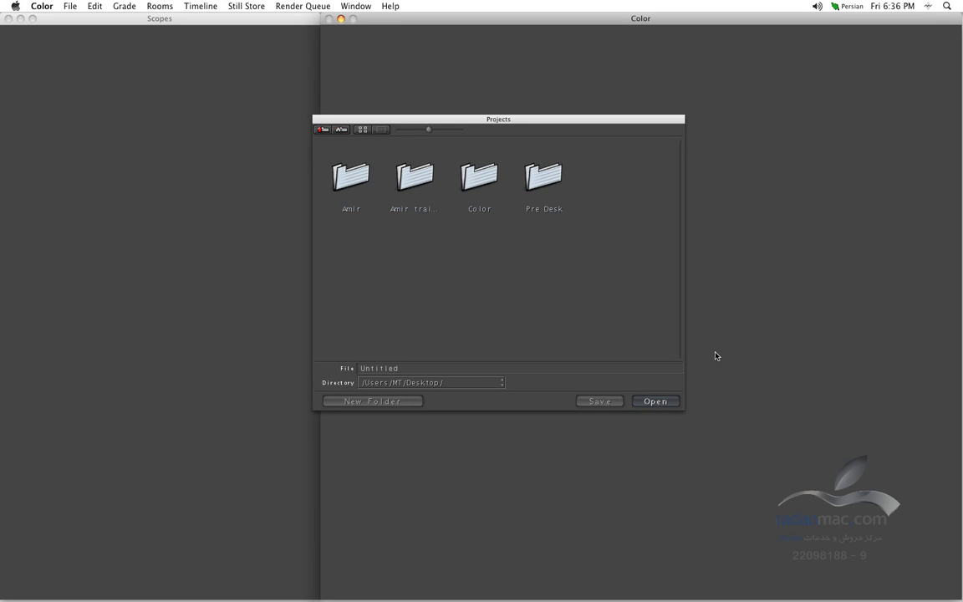
pyautogui.press('super+q')
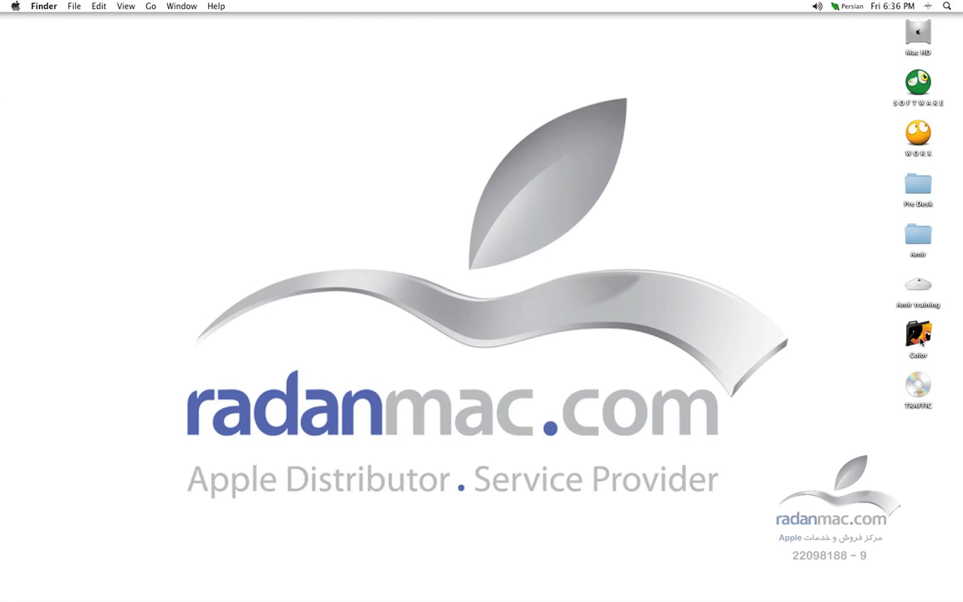
pyautogui.press('super+Tab')
pyautogui.press('super+Tab')
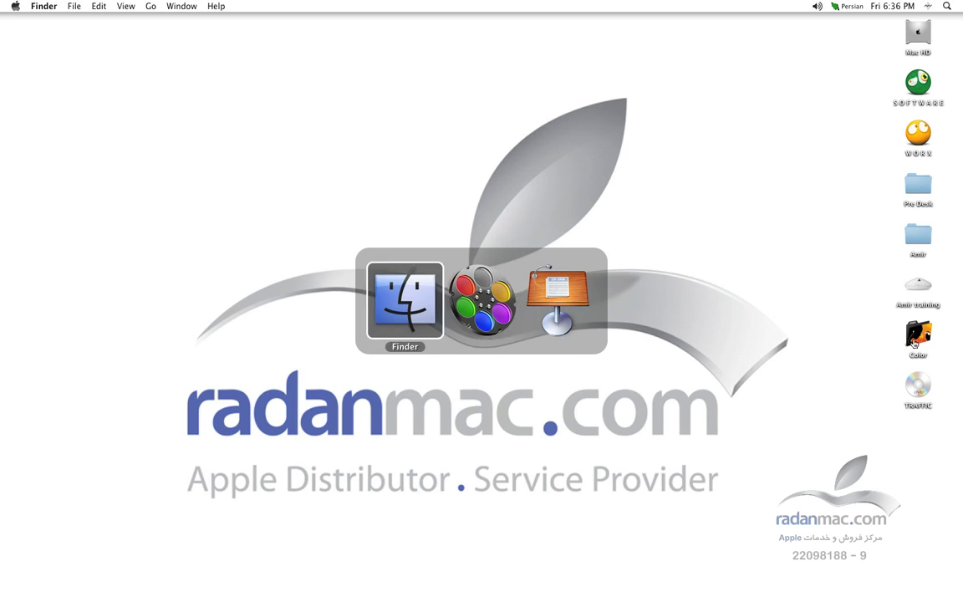
pyautogui.press('super+shift+Tab')
pyautogui.doubleClick(475, 177)
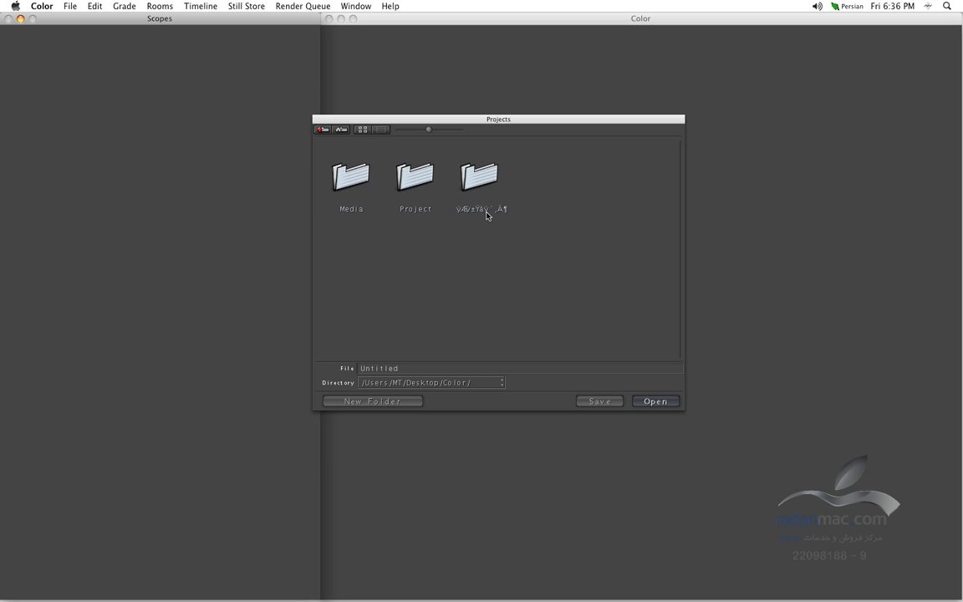
# Switch to Finder, change the keyboard input to U.S. and rename the خروجی folder inside Color as Export
pyautogui.press('super+Tab')
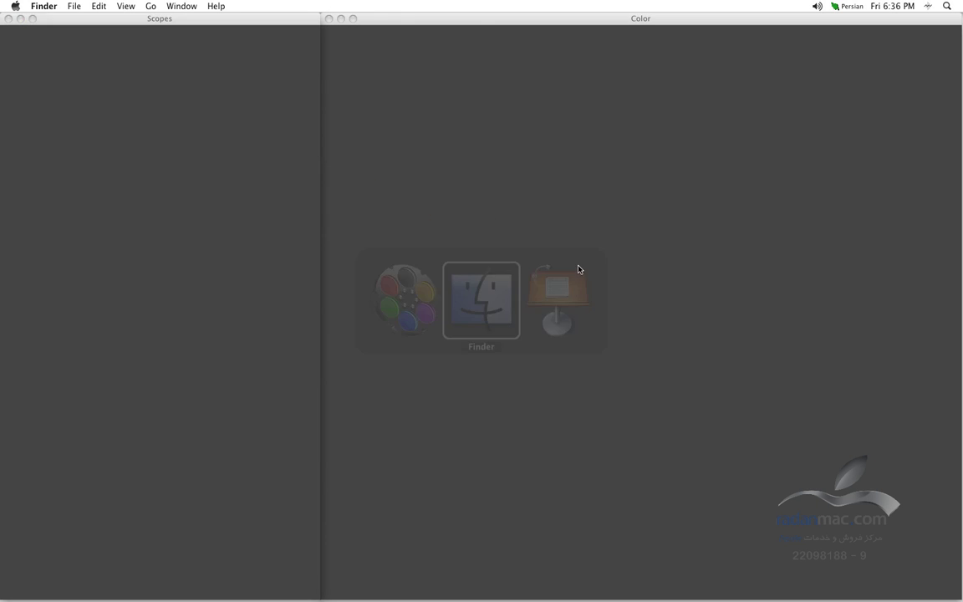
pyautogui.press('super+Tab')
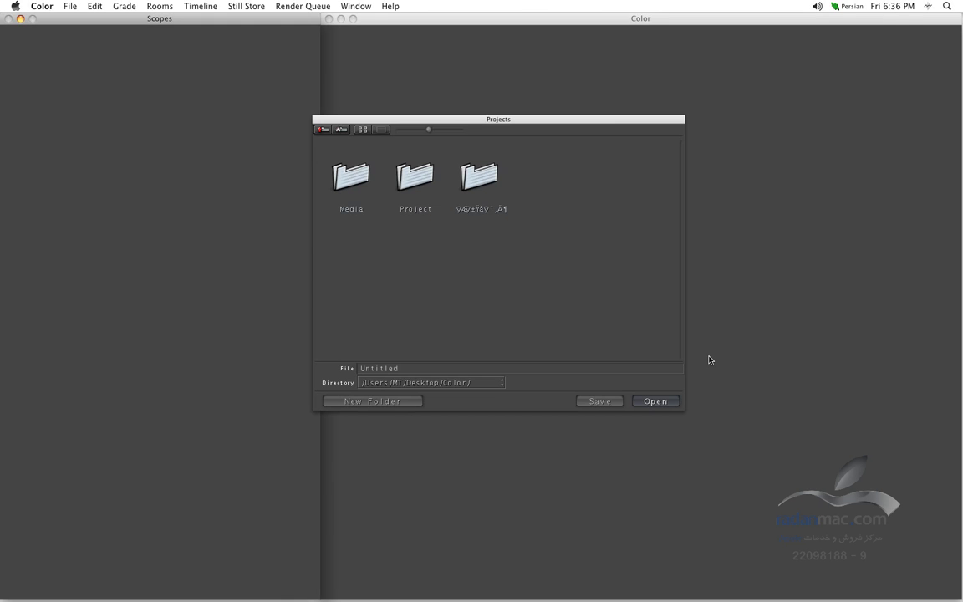
pyautogui.press('super+Tab')
pyautogui.doubleClick(919, 335)
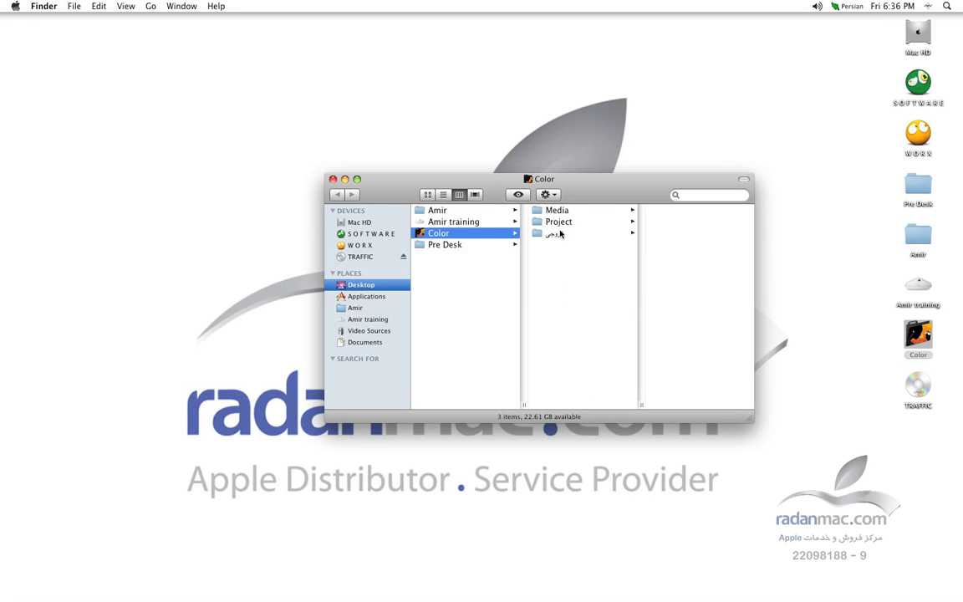
pyautogui.click(559, 234)
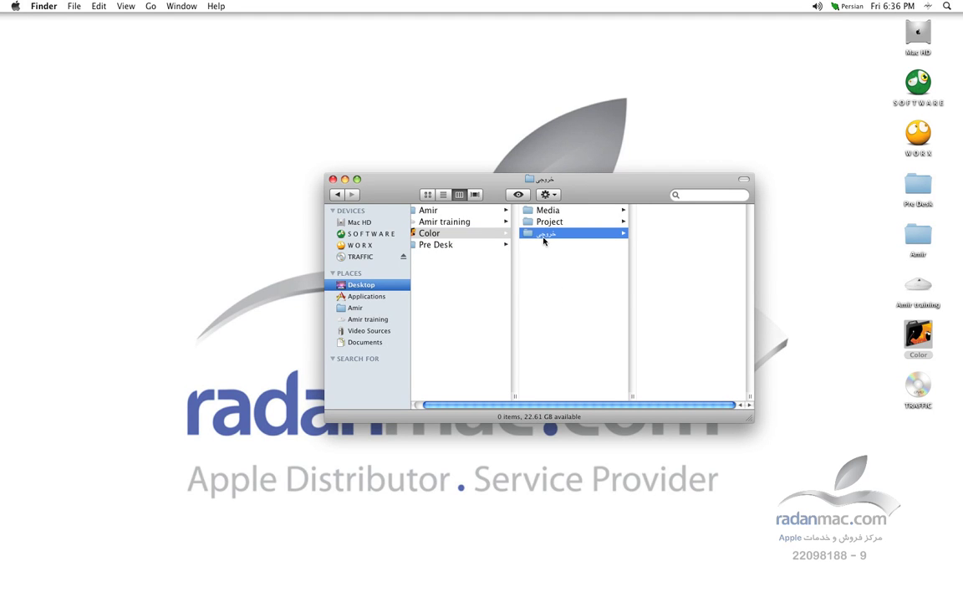
pyautogui.press('Return')
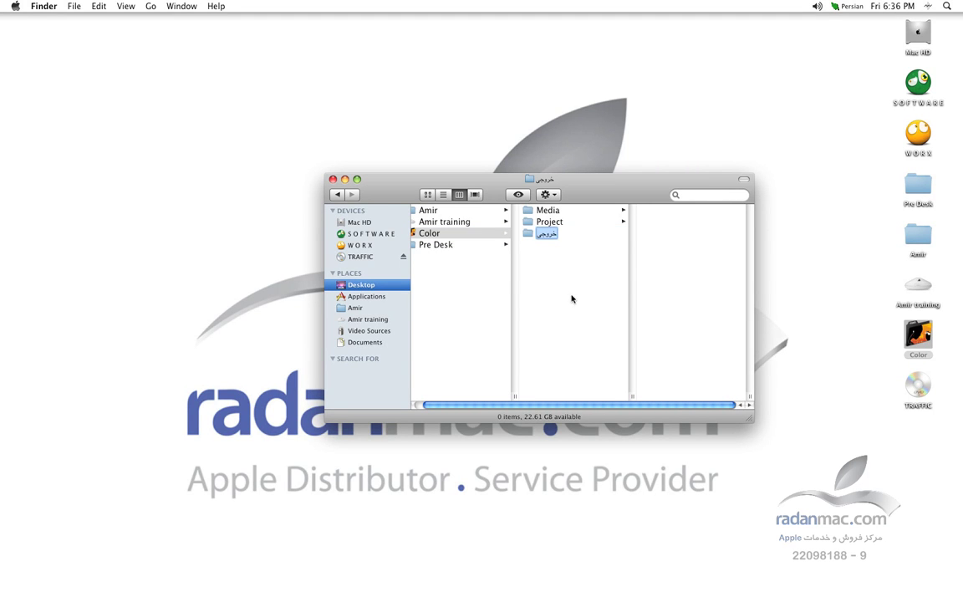
pyautogui.press('BackSpace')
pyautogui.click(843, 6)
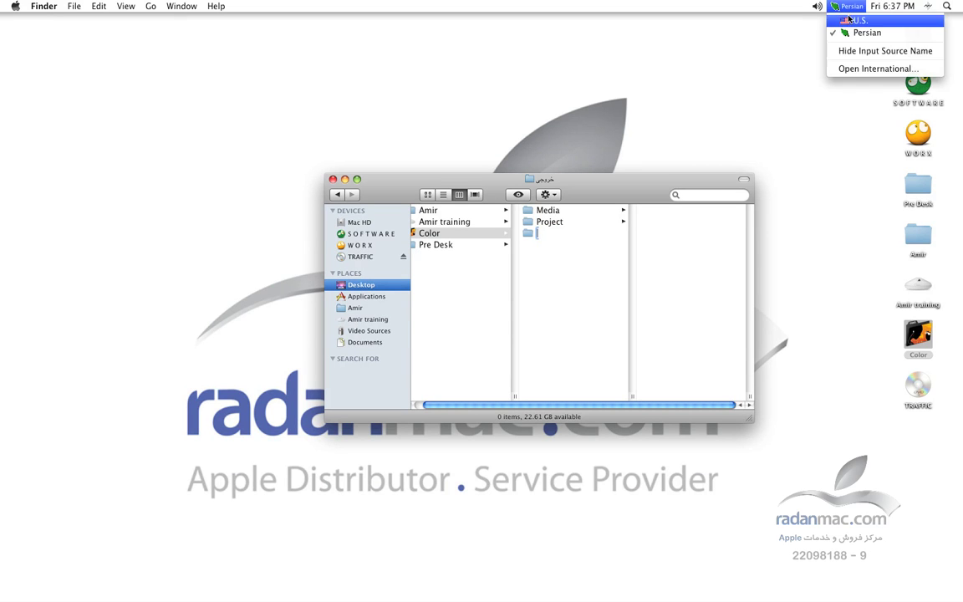
pyautogui.click(849, 20)
pyautogui.write('Export')
pyautogui.press('Return')
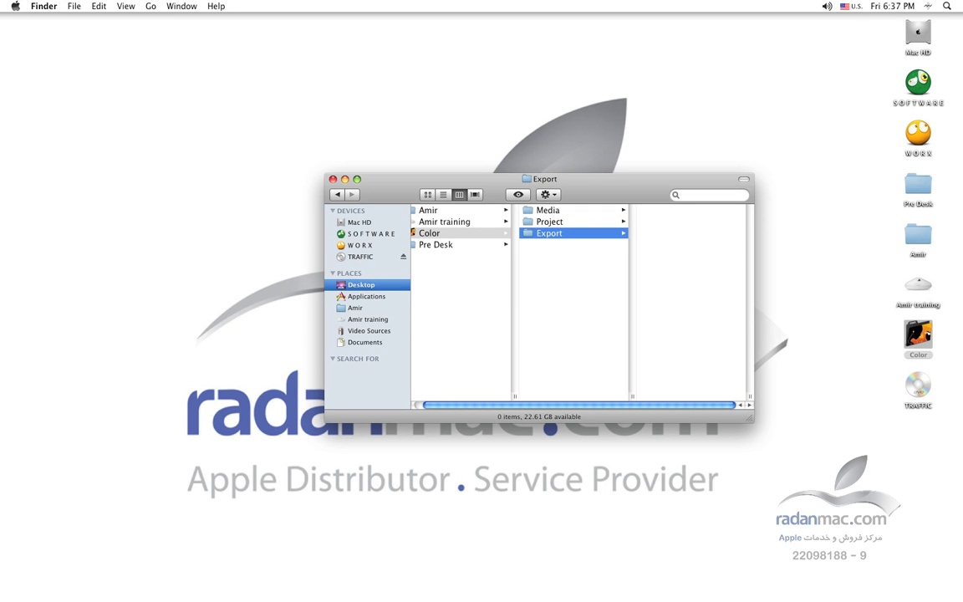
# Return to the Color application, reload the Desktop Color folder in the Projects dialog and reposition the dialog
pyautogui.press('super+Tab')
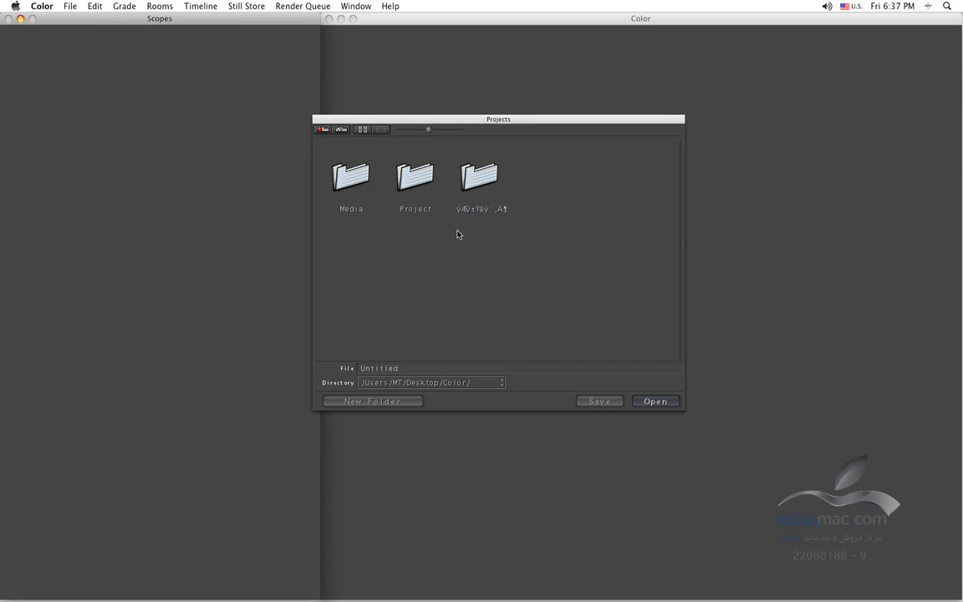
pyautogui.click(466, 389)
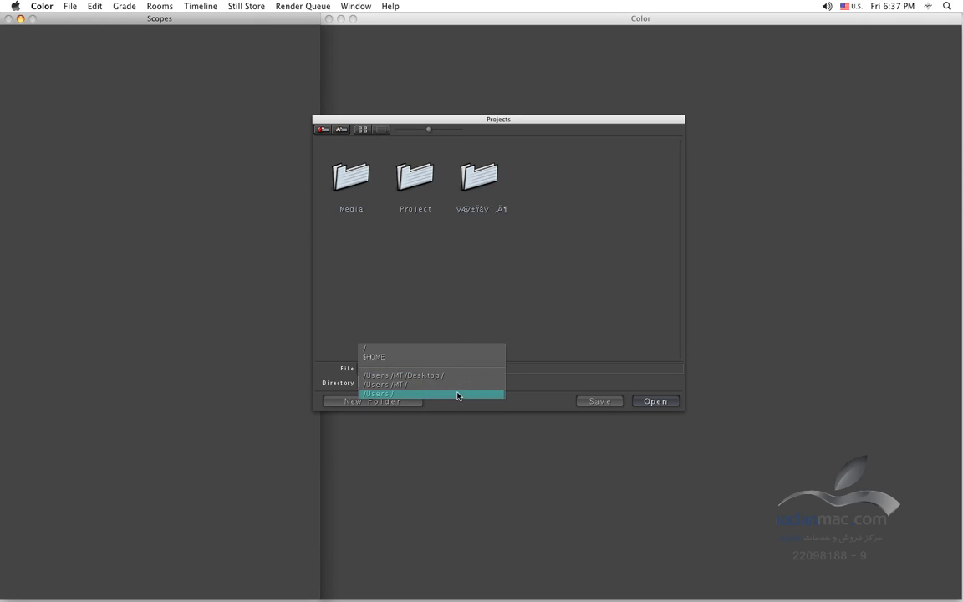
pyautogui.click(458, 397)
pyautogui.doubleClick(368, 184)
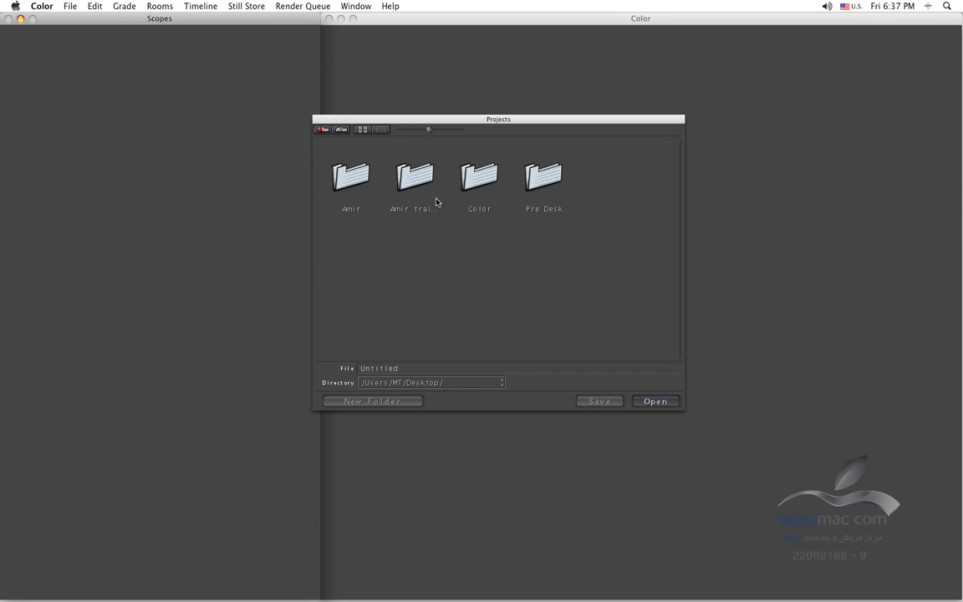
pyautogui.doubleClick(473, 197)
pyautogui.click(473, 198)
pyautogui.click(480, 241)
pyautogui.moveTo(359, 125); pyautogui.dragTo(299, 166)
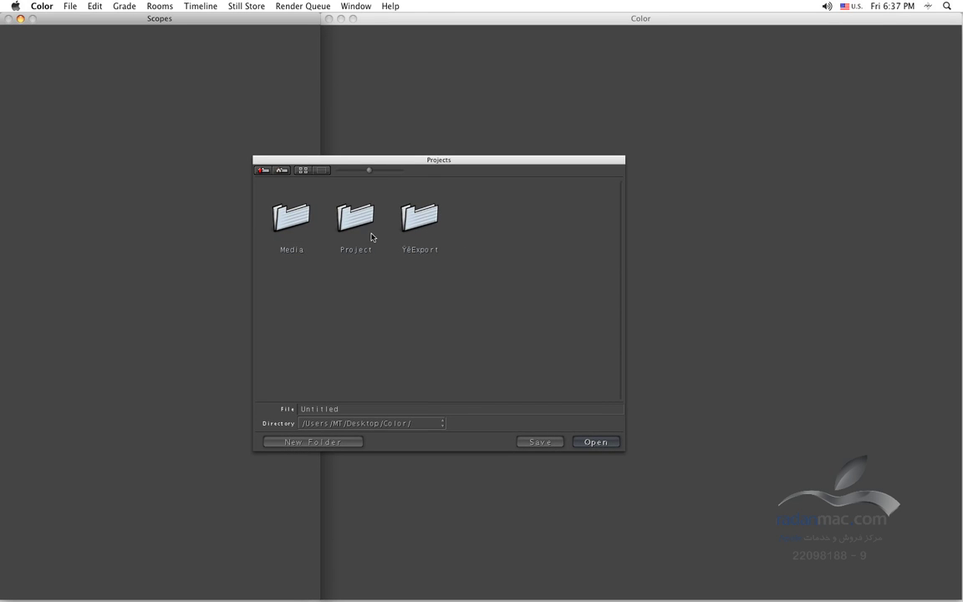
# Save the new project as Radan Color Correction in the Project subfolder of the Desktop Color folder
pyautogui.click(360, 219)
pyautogui.doubleClick(359, 219)
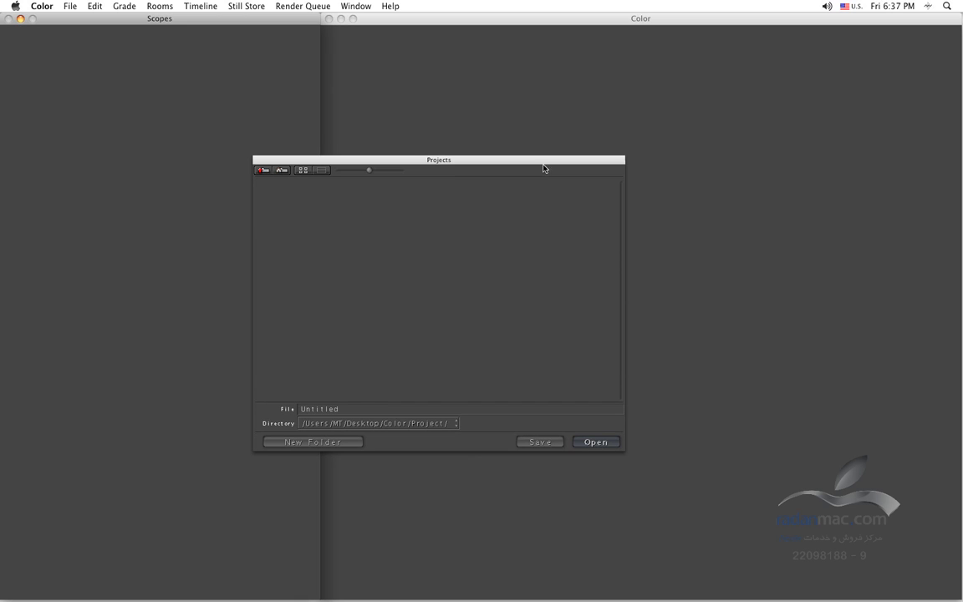
pyautogui.click(350, 409)
pyautogui.write('Rads')
pyautogui.write('n Co')
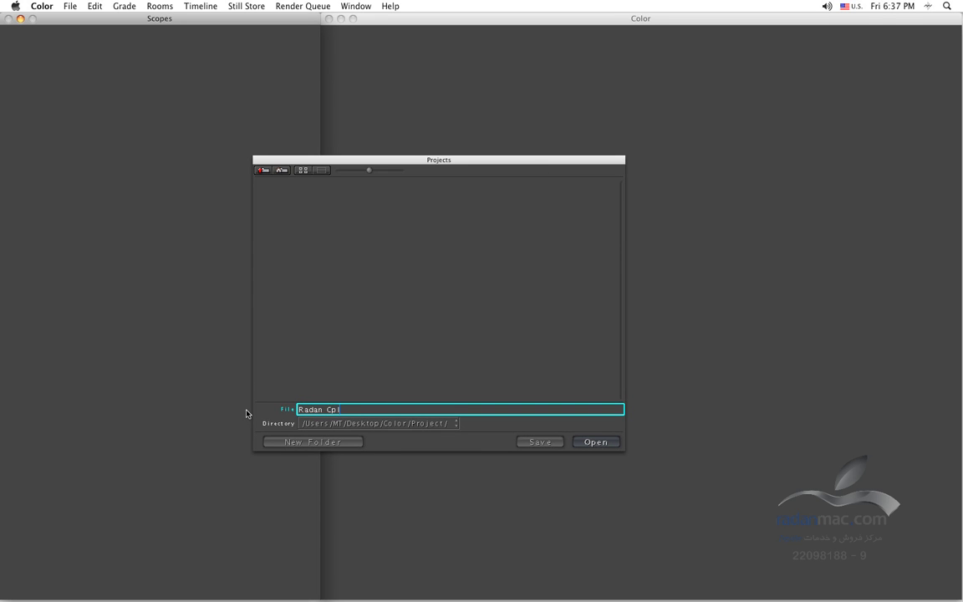
pyautogui.write('lor Correction')
pyautogui.click(538, 446)
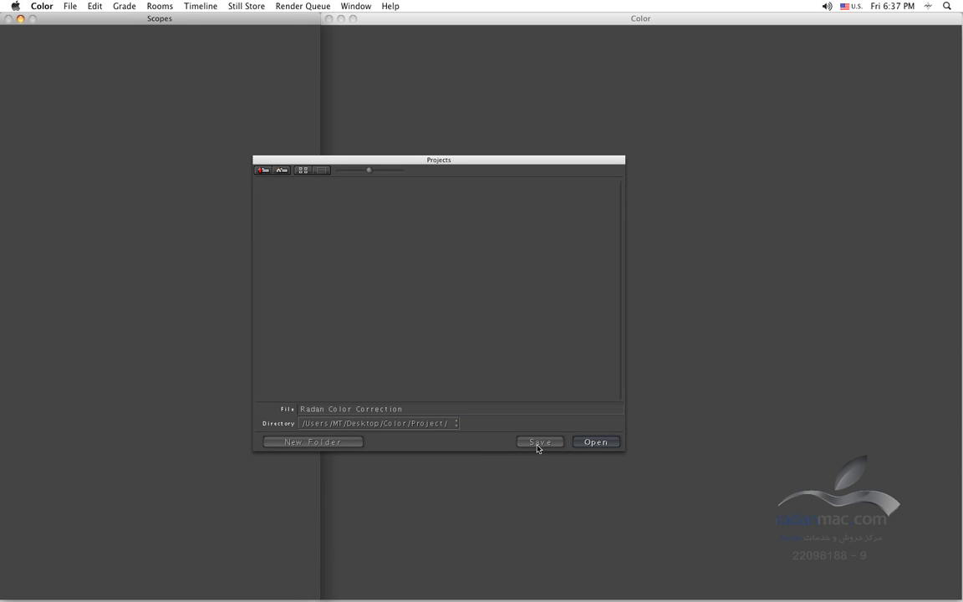
pyautogui.click(538, 446)
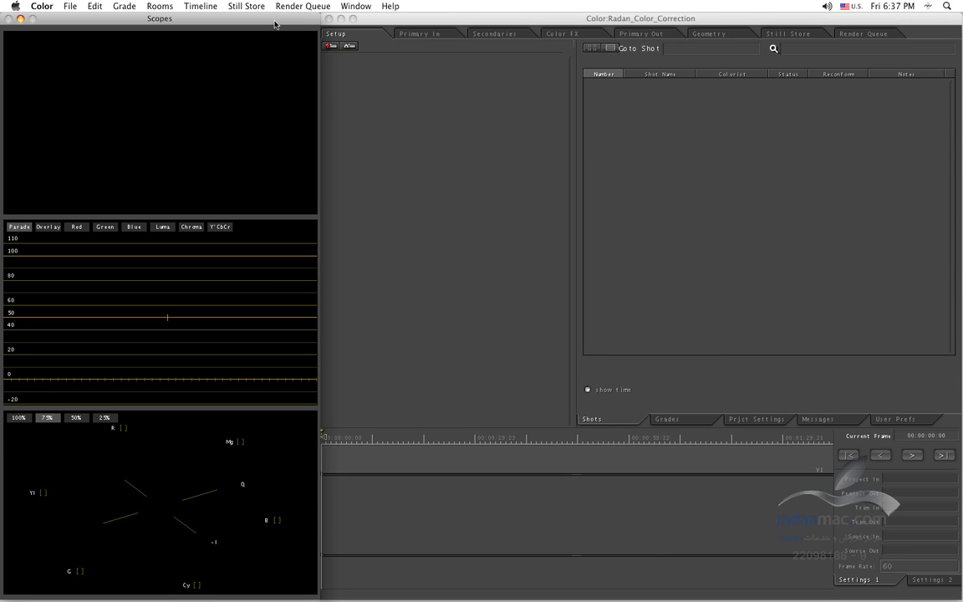
# Bring the project's main window forward and display its user preferences
pyautogui.click(392, 21)
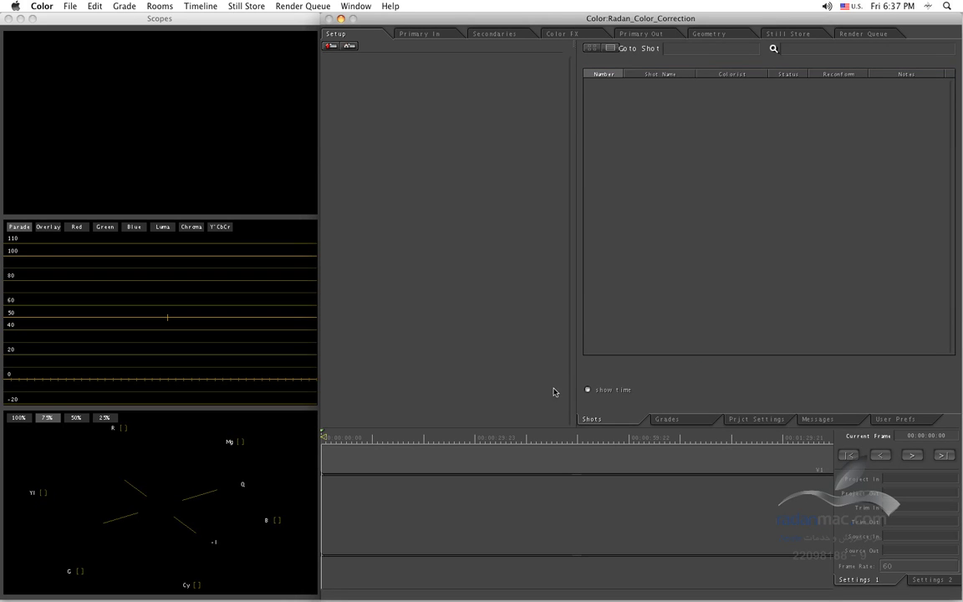
pyautogui.click(918, 423)
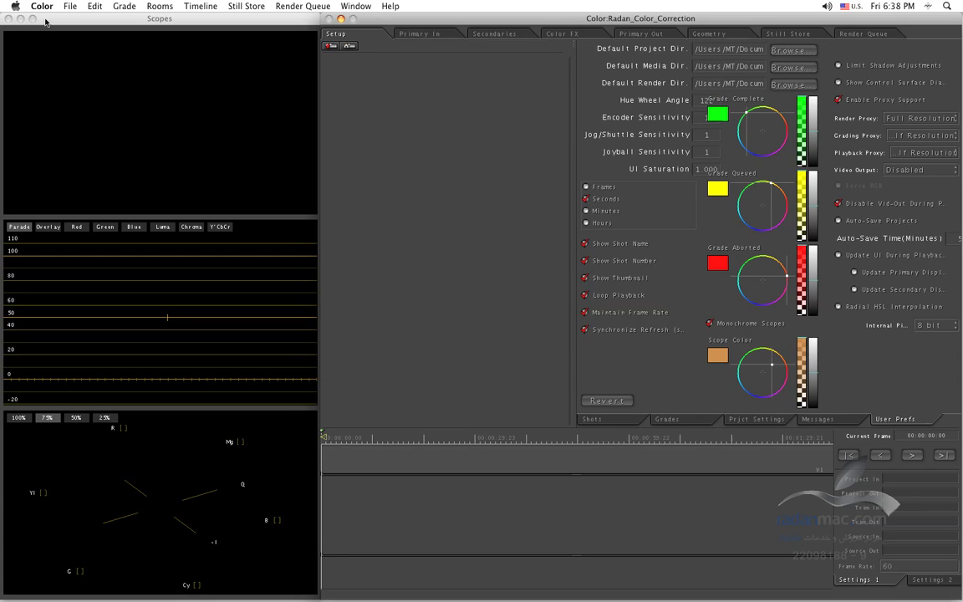
# Open the Displays settings in System Preferences to examine the resolution options, quit System Preferences and return to Color
pyautogui.click(13, 6)
pyautogui.click(26, 59)
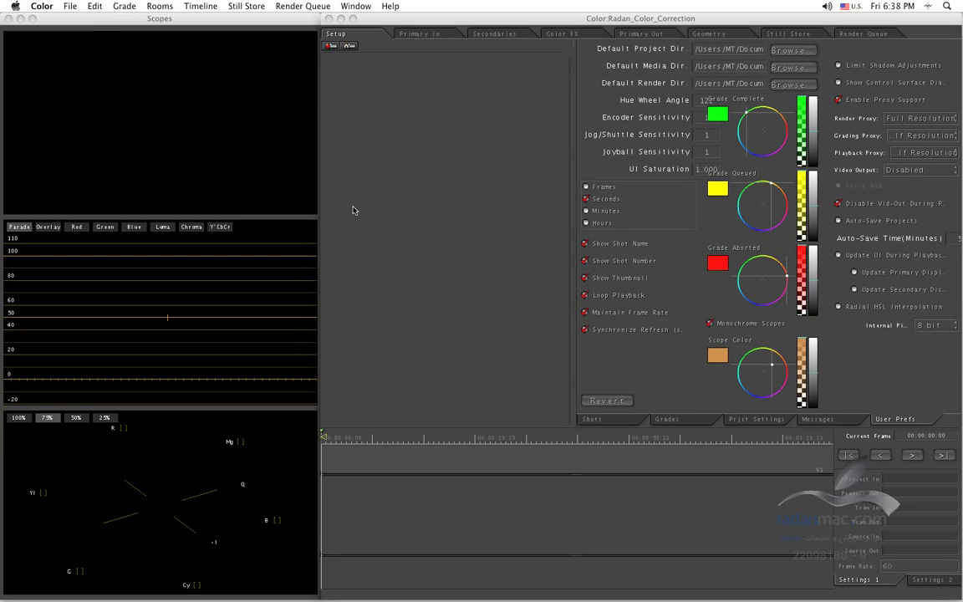
pyautogui.click(129, 136)
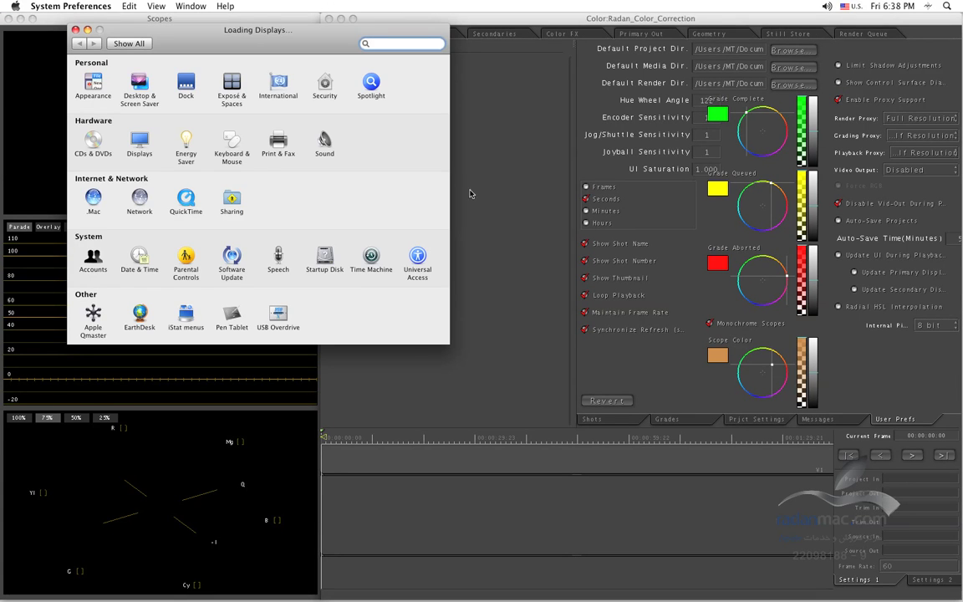
pyautogui.click(526, 202)
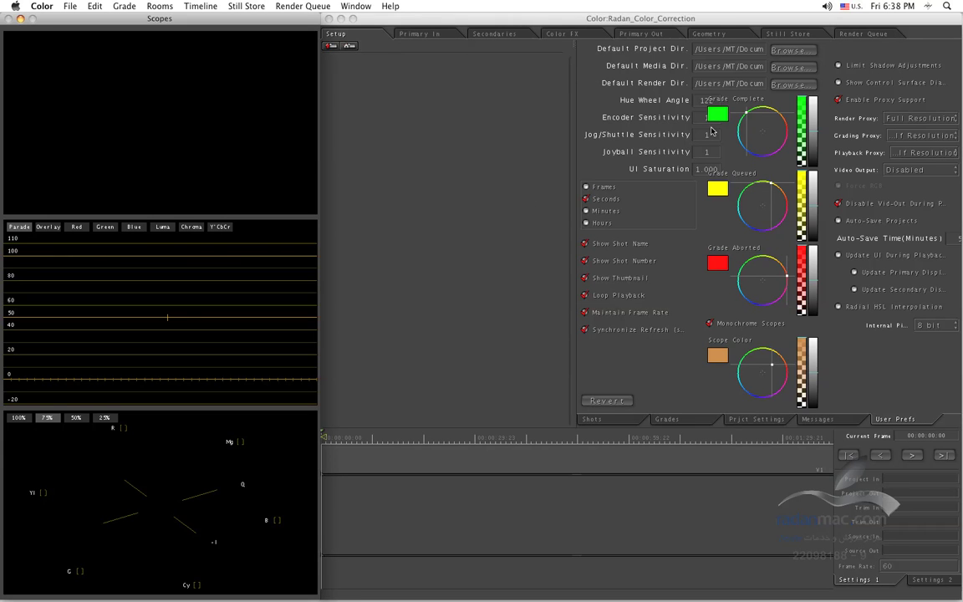
pyautogui.press('super+Tab')
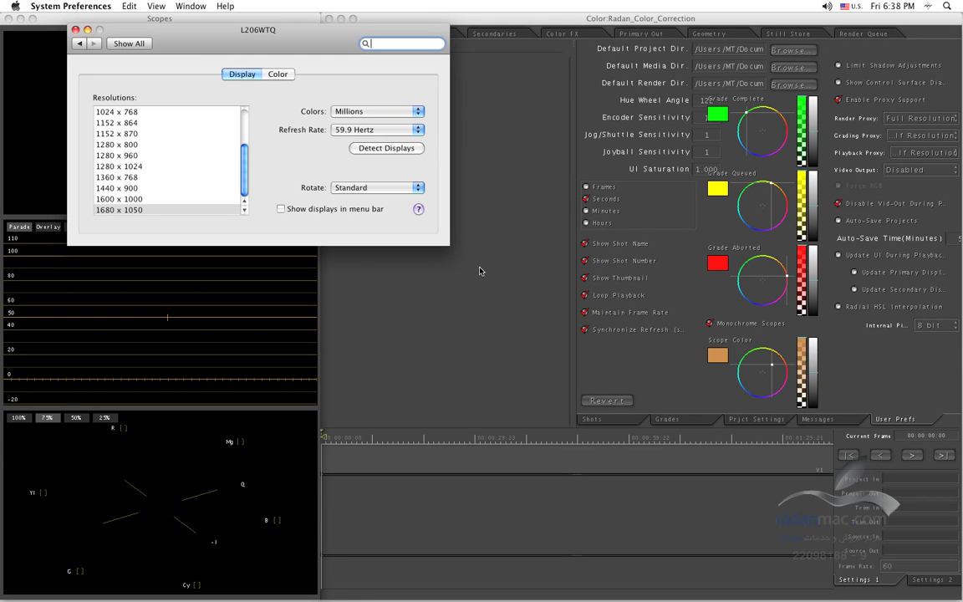
pyautogui.press('super+q')
pyautogui.press('super+Tab')
pyautogui.press('super+Tab')
pyautogui.press('super+Tab')
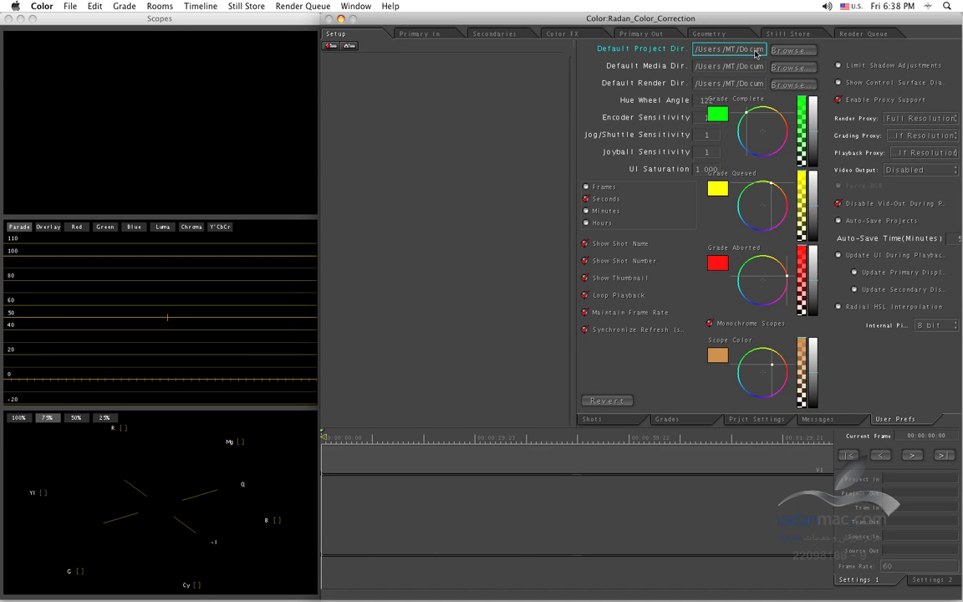
# Set the default project directory to the Project subfolder of the Desktop Color folder
pyautogui.click(801, 52)
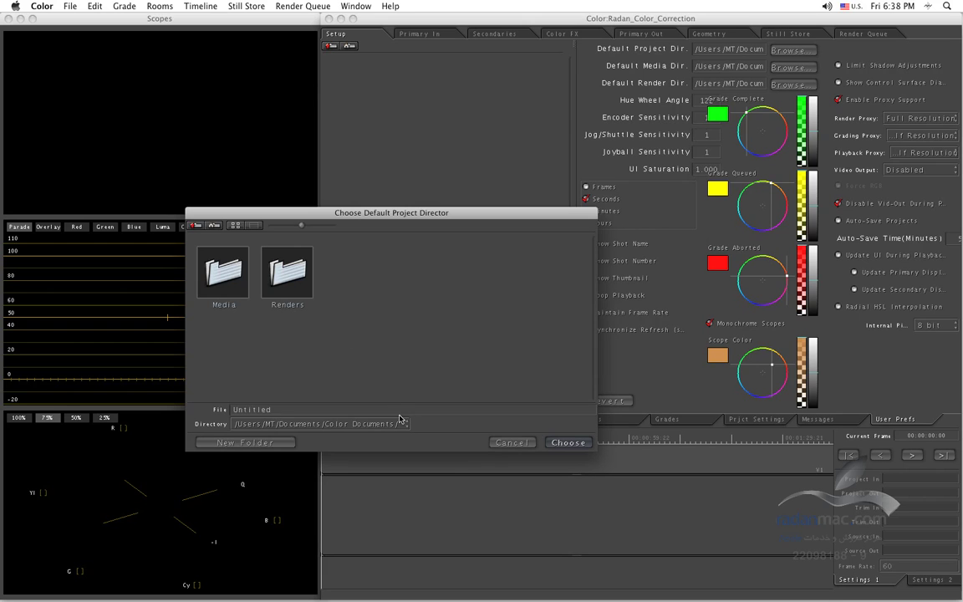
pyautogui.click(400, 419)
pyautogui.click(328, 401)
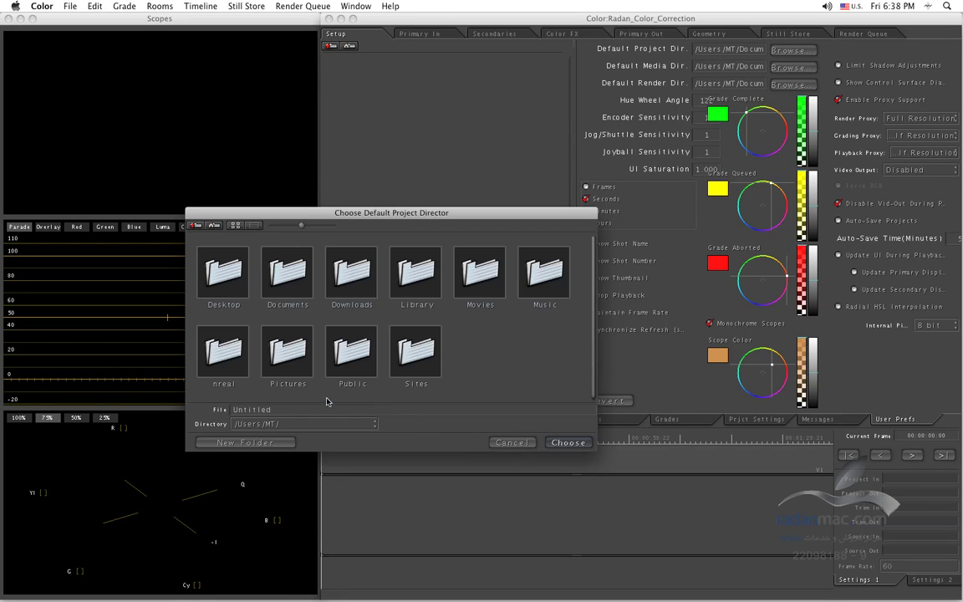
pyautogui.doubleClick(226, 269)
pyautogui.doubleClick(309, 280)
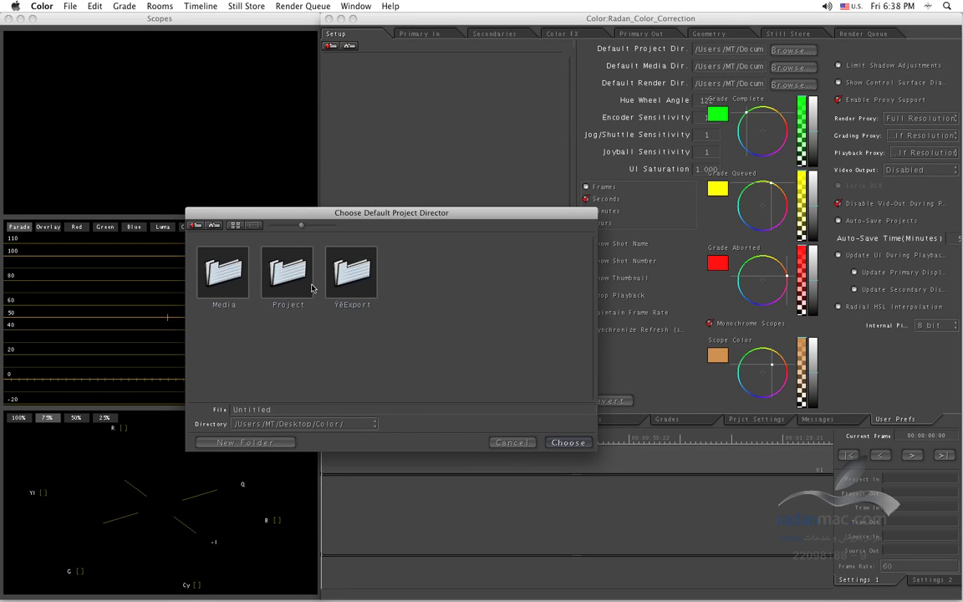
pyautogui.doubleClick(310, 288)
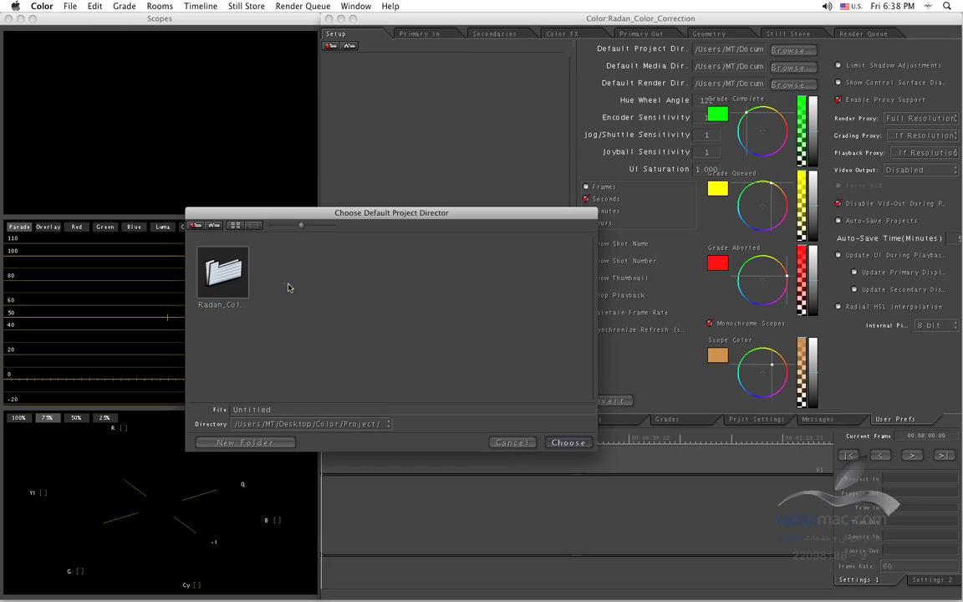
pyautogui.click(568, 444)
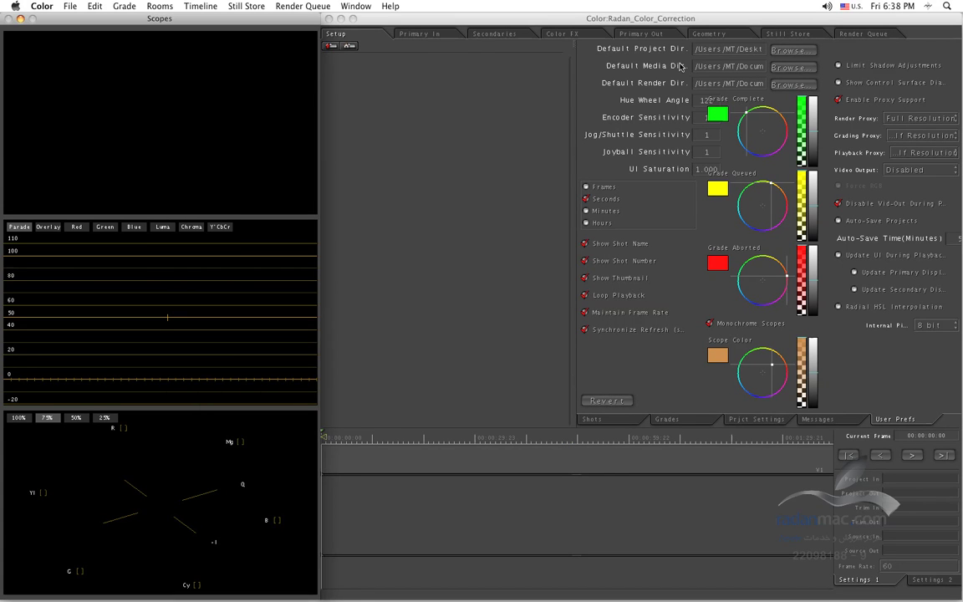
# Browse for the default media directory, reposition the chooser dialog and open its list of parent directories
pyautogui.click(804, 71)
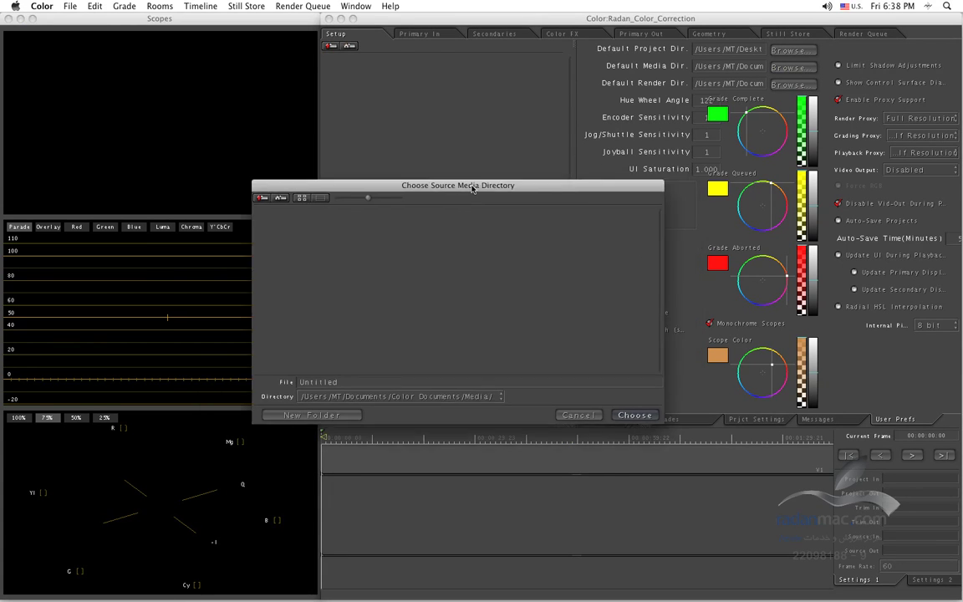
pyautogui.click(382, 468)
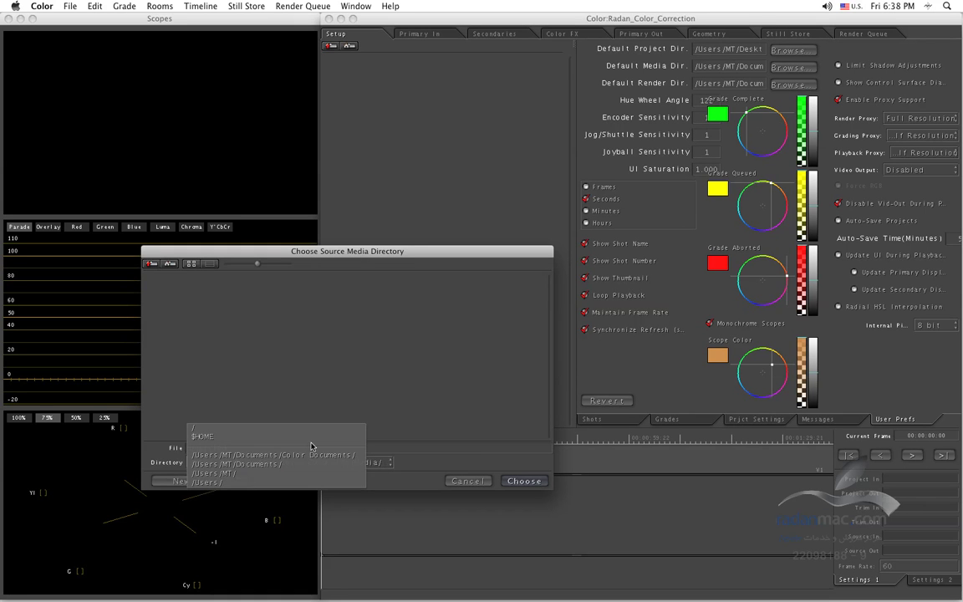